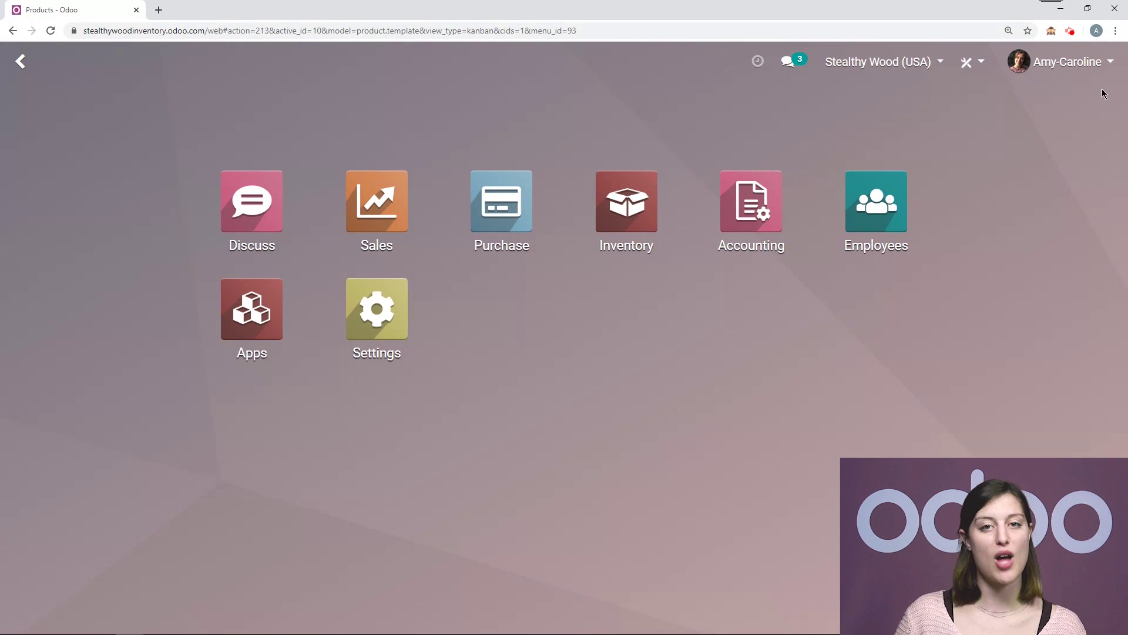
- Open Inventory Settings and verify Lots & Serial Numbers is ticked under Traceability
click(645, 199)
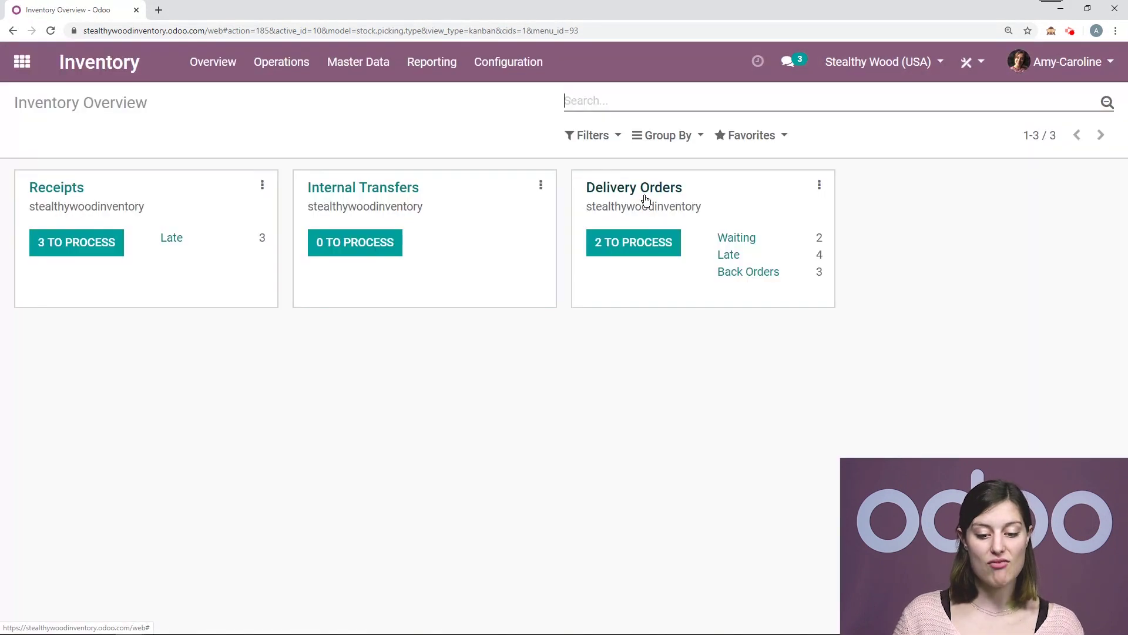
click(532, 64)
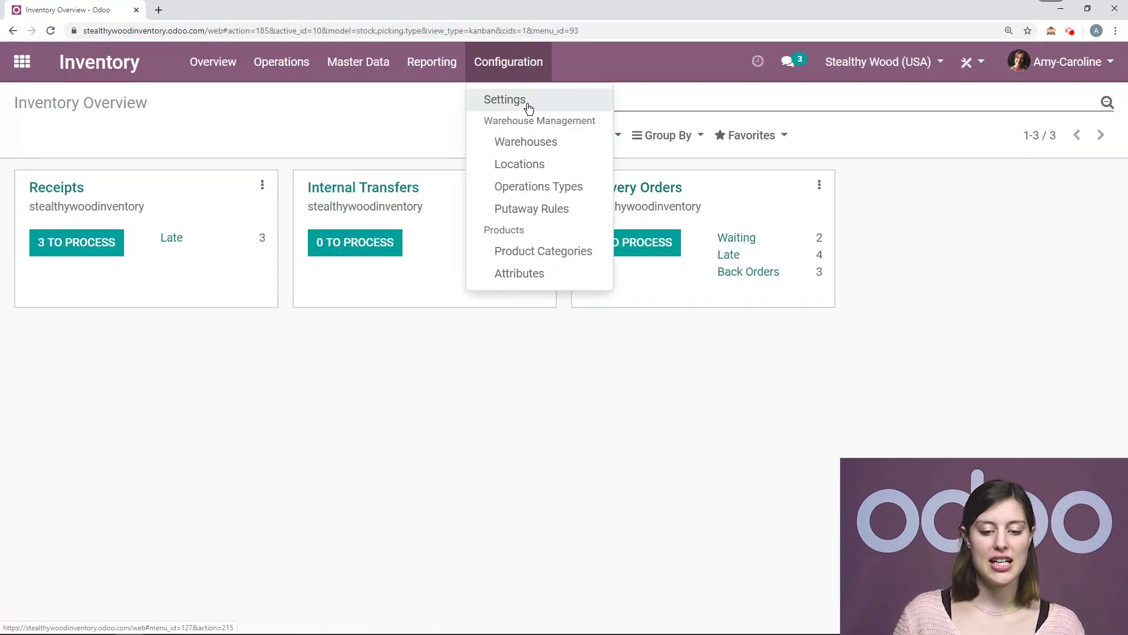
click(525, 98)
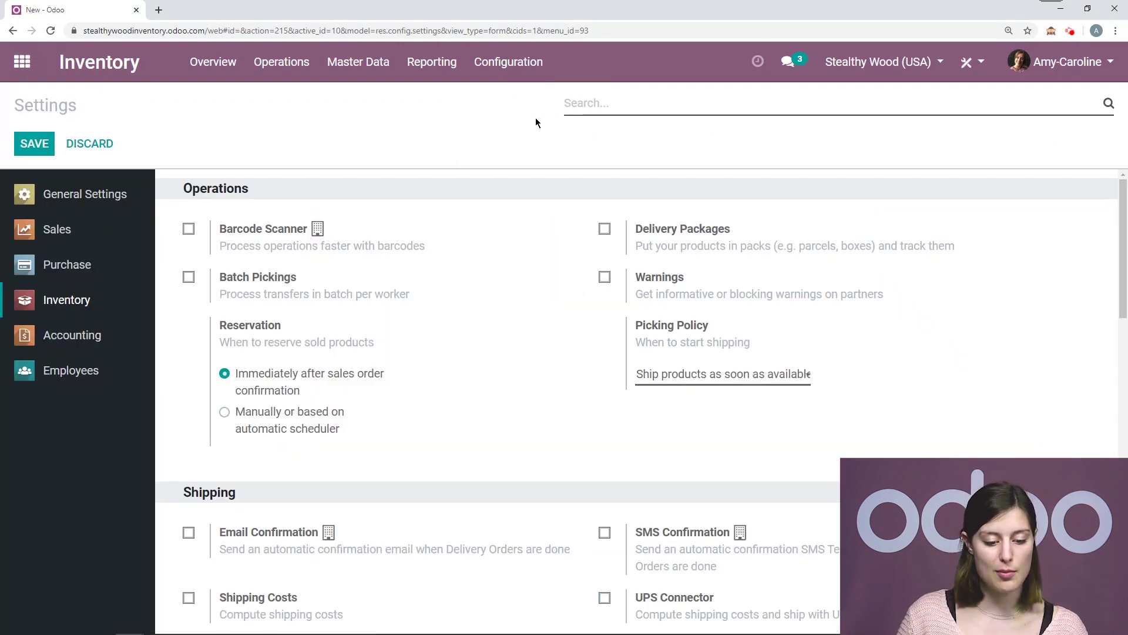
scroll(438, 264, down, 7)
scroll(436, 279, down, 5)
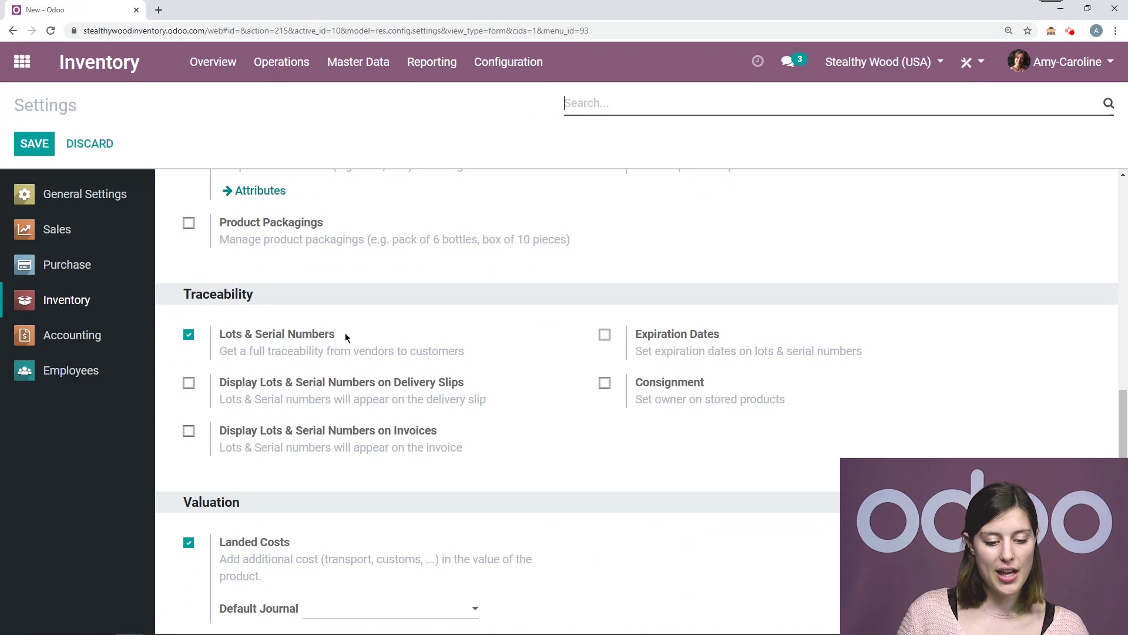
drag(352, 334, 214, 333)
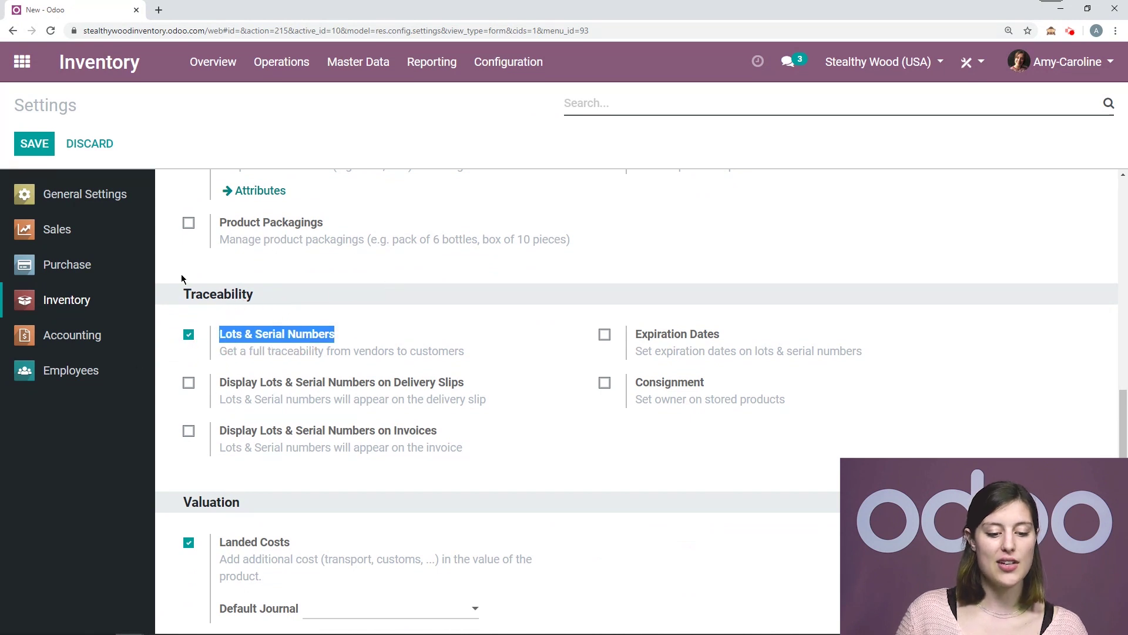
click(433, 317)
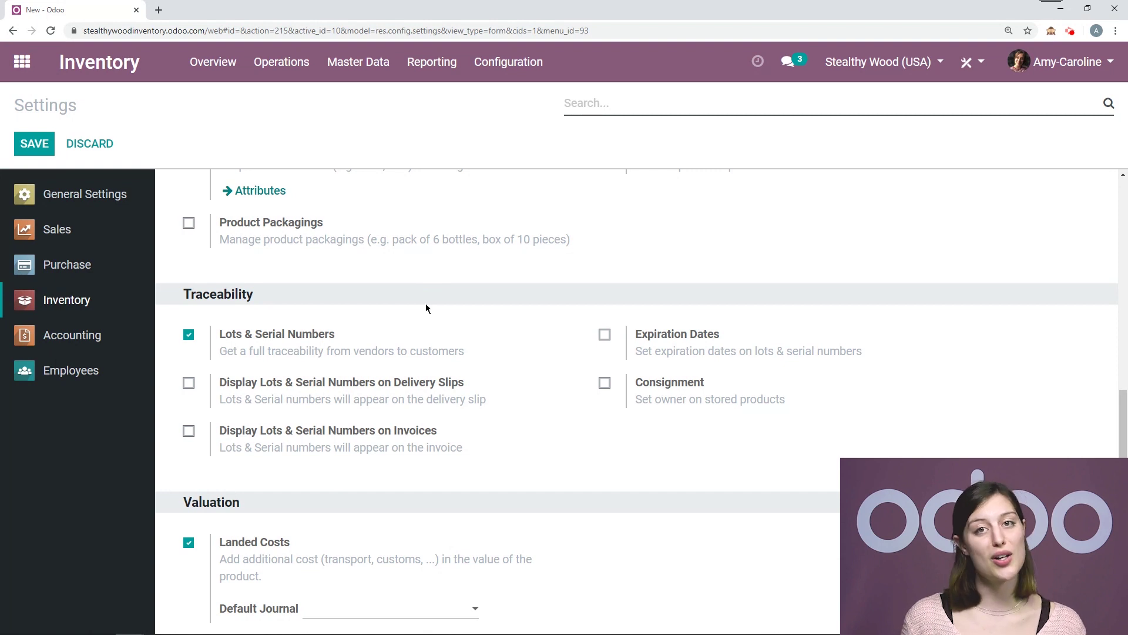
- Open the Storage Box product from the Master Data products list
click(363, 63)
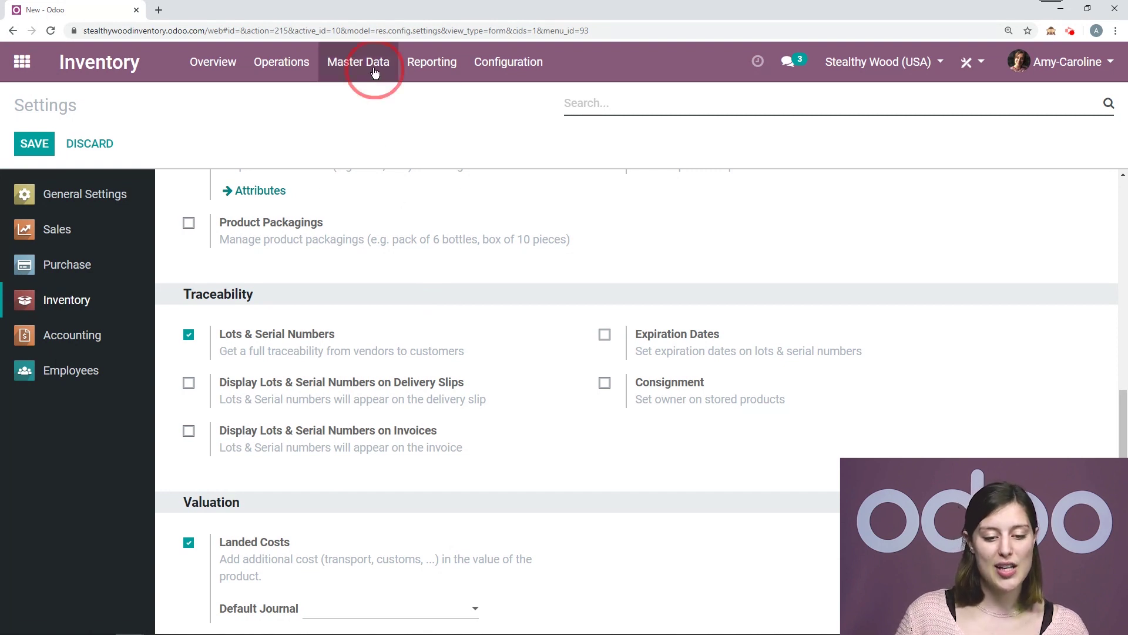
click(371, 98)
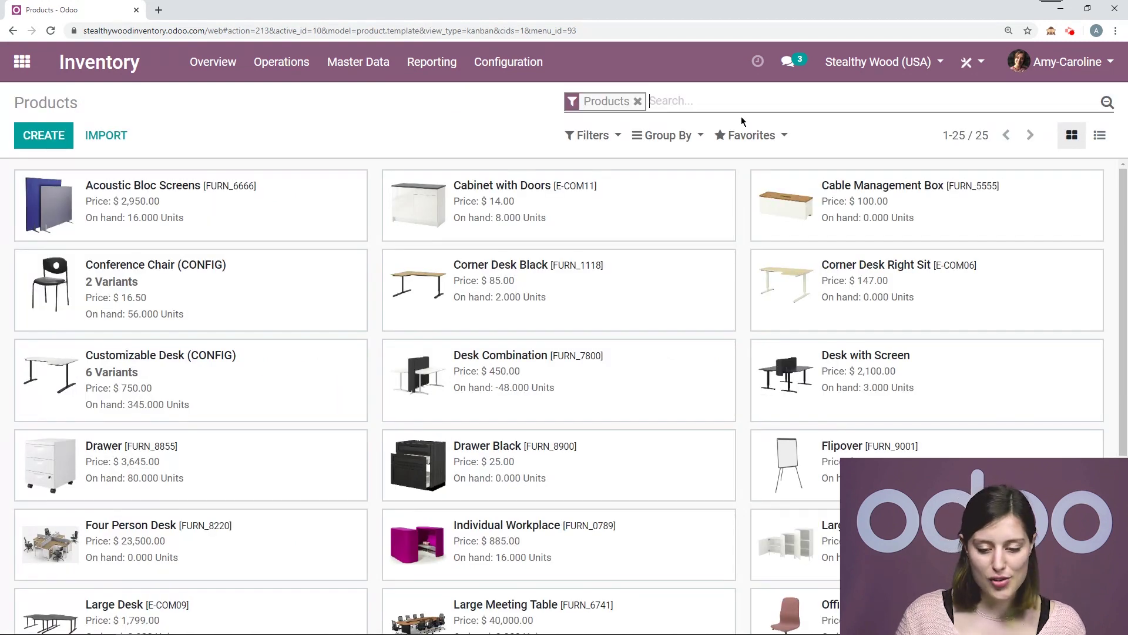
scroll(564, 352, down, 5)
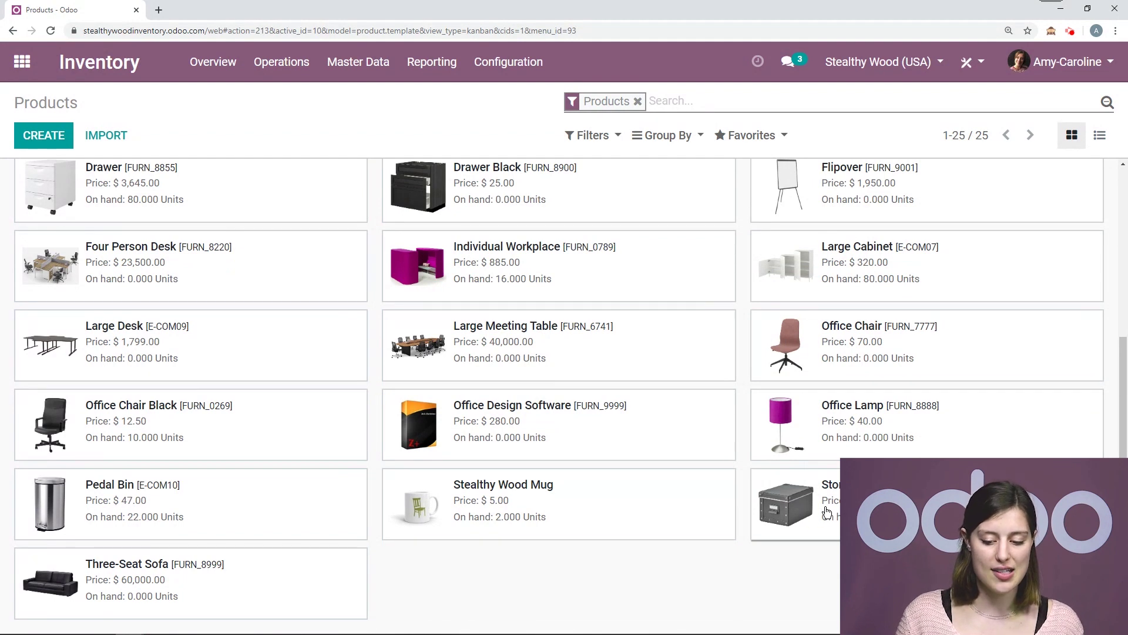
click(827, 513)
- Set Storage Box tracking to By Lots on the Inventory tab and save
click(34, 138)
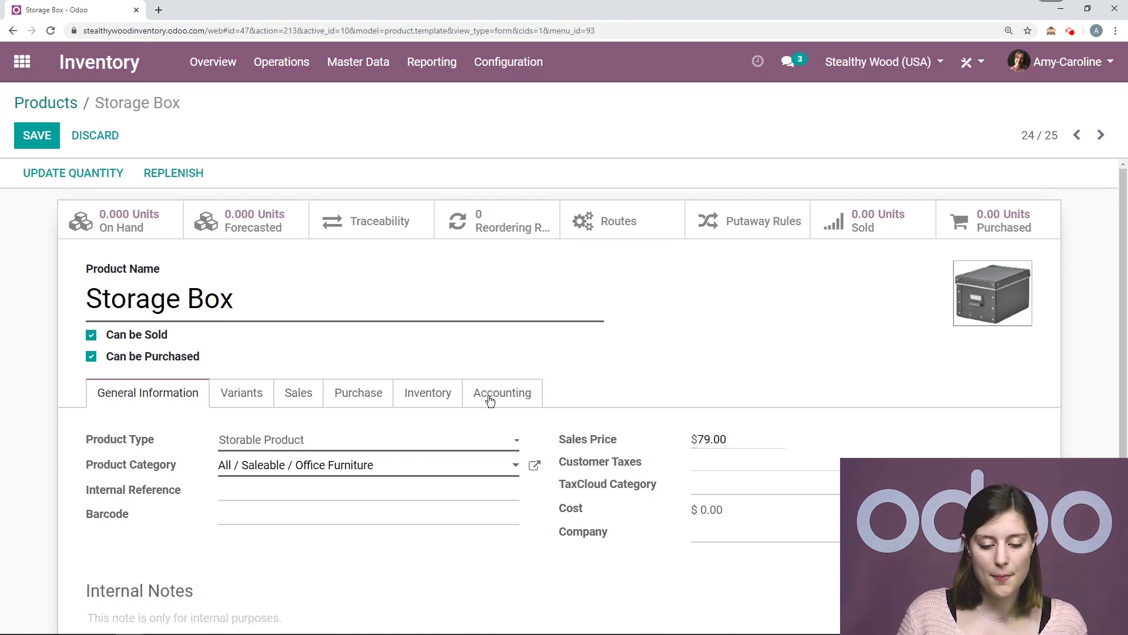
click(435, 395)
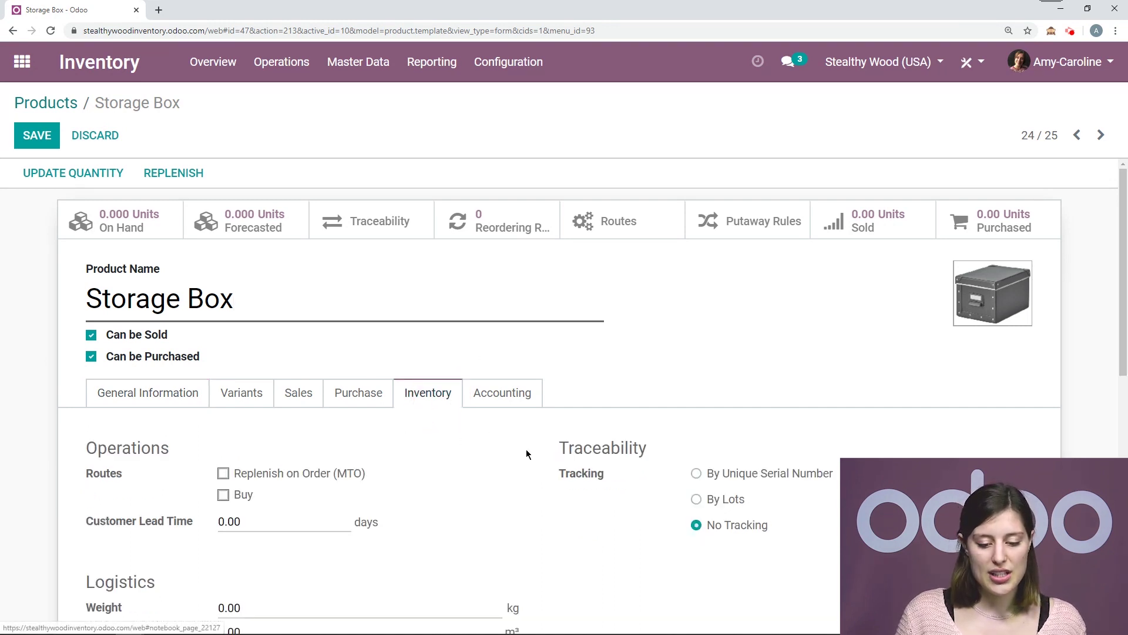
scroll(527, 453, down, 1)
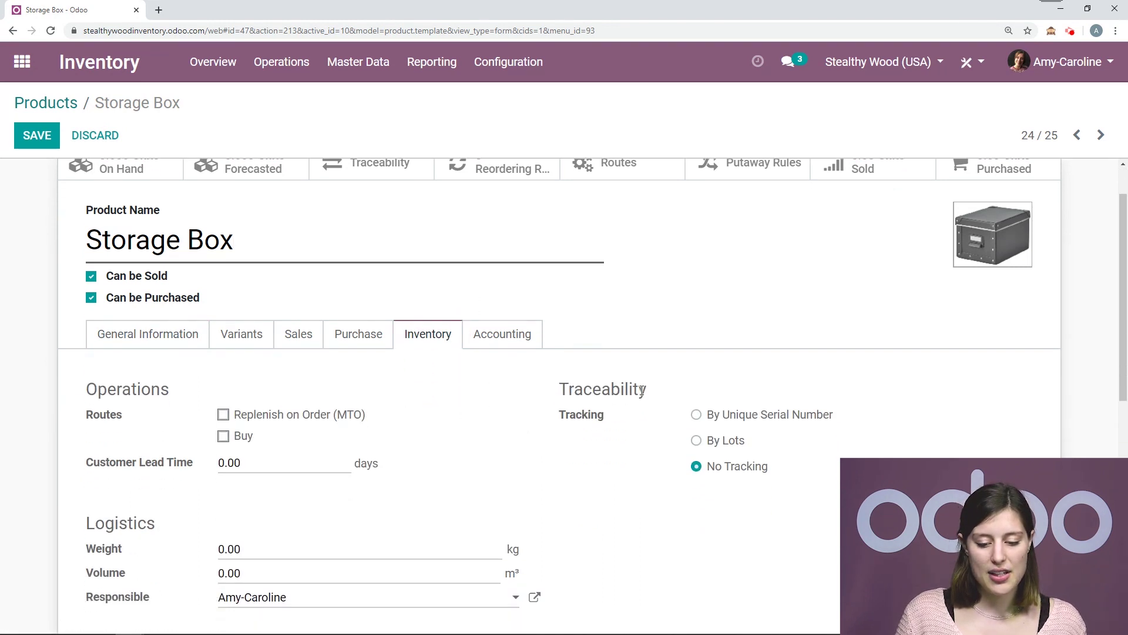
click(696, 441)
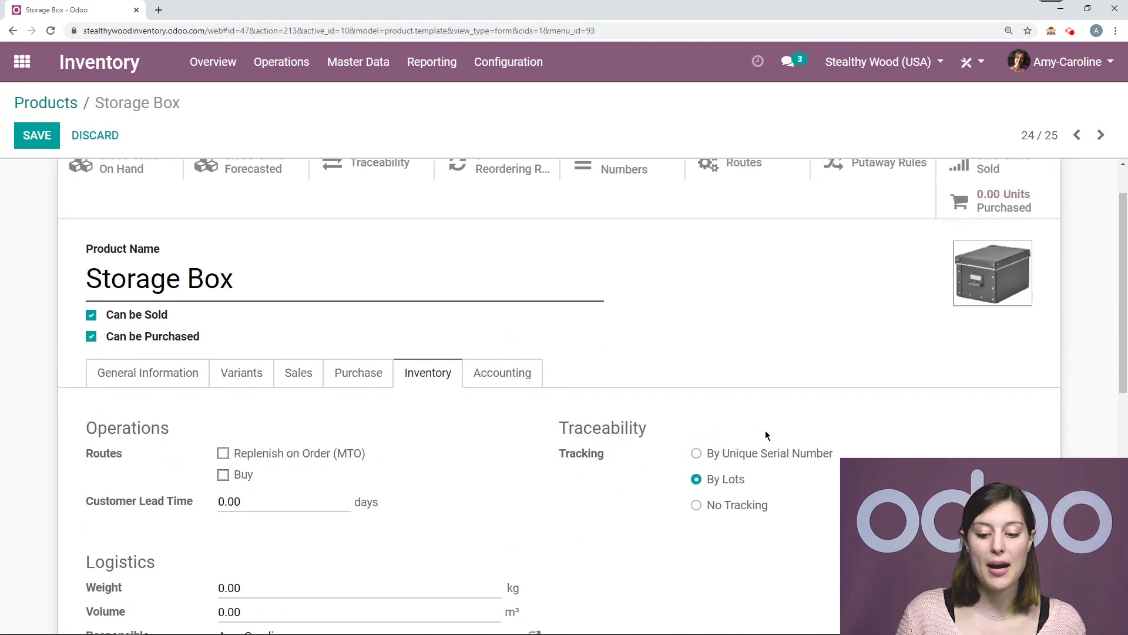
scroll(805, 488, down, 2)
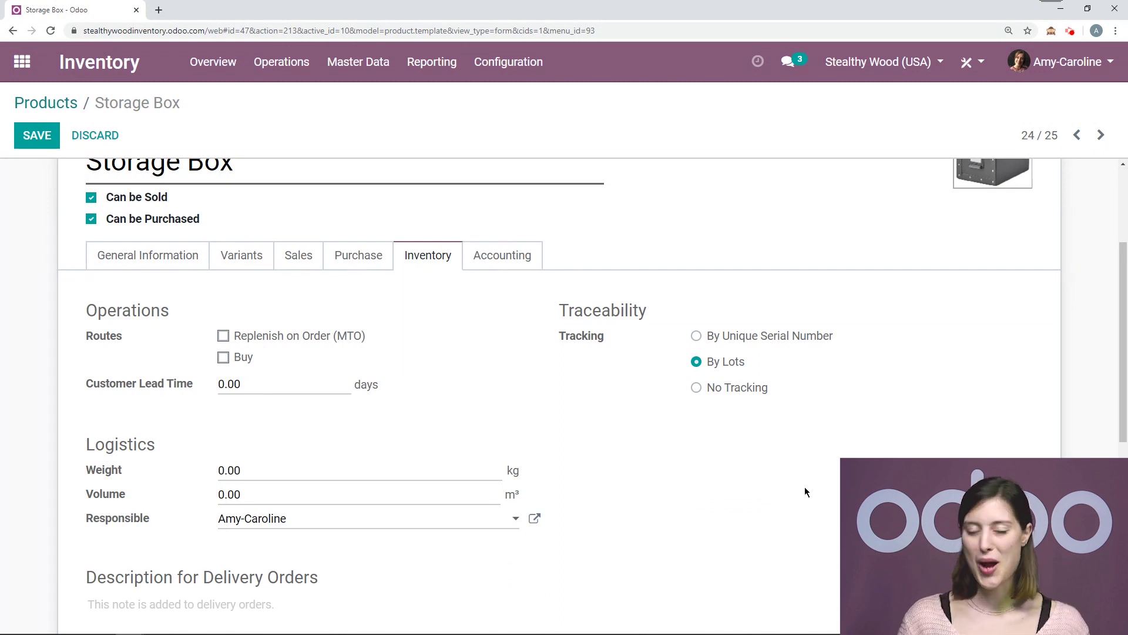
scroll(76, 290, up, 1)
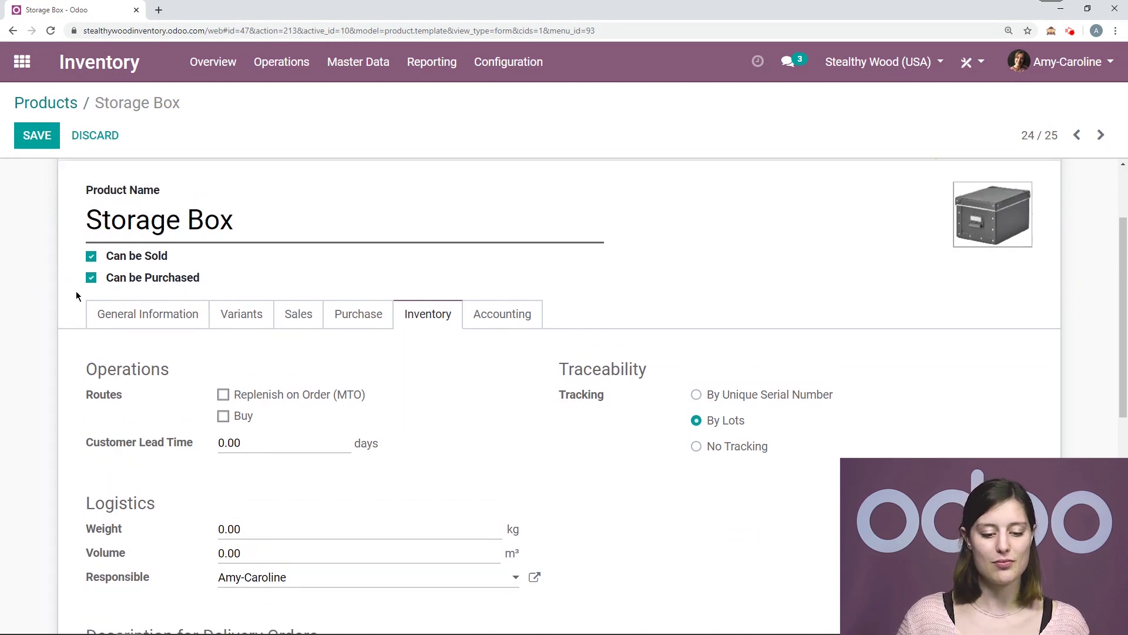
click(47, 136)
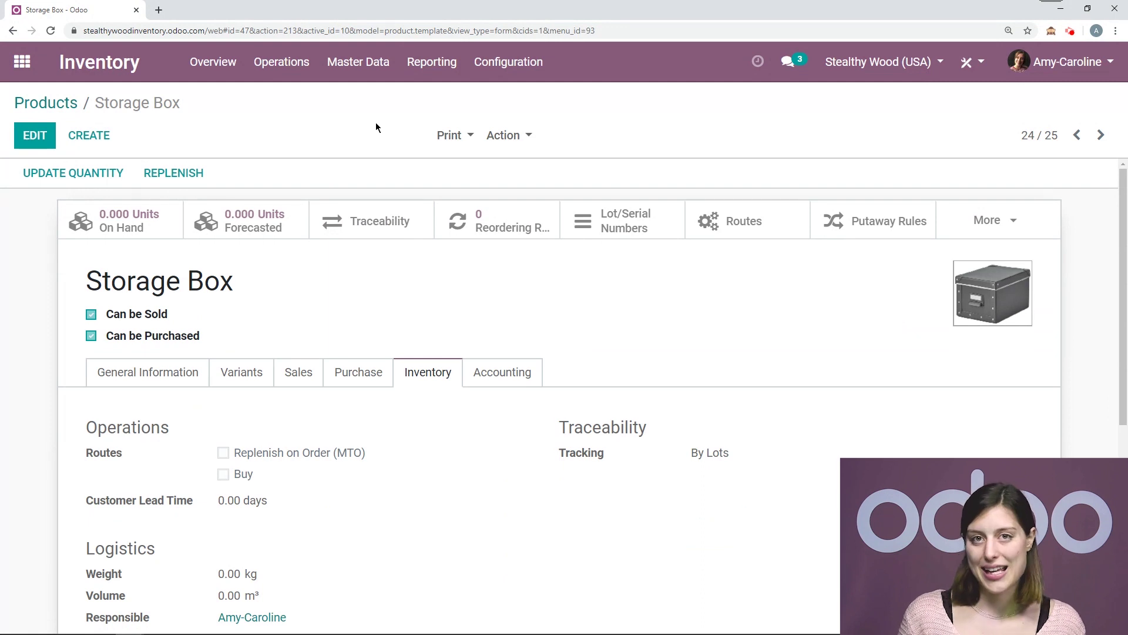
- Start a new Purchase request for quotation with vendor Deco Addict
click(21, 61)
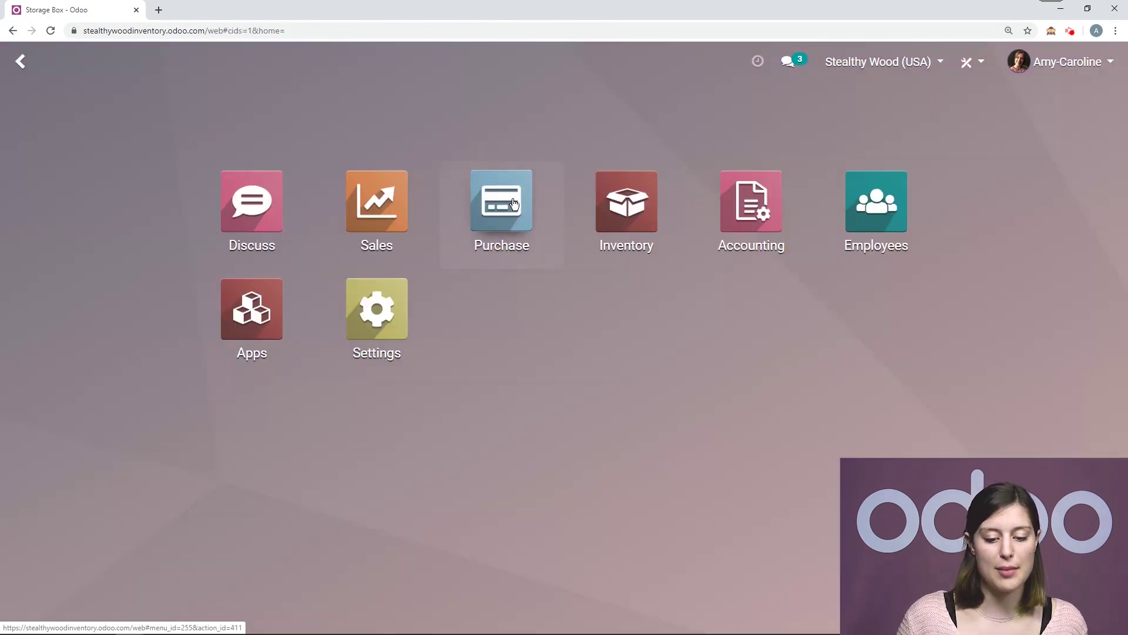
key(Return)
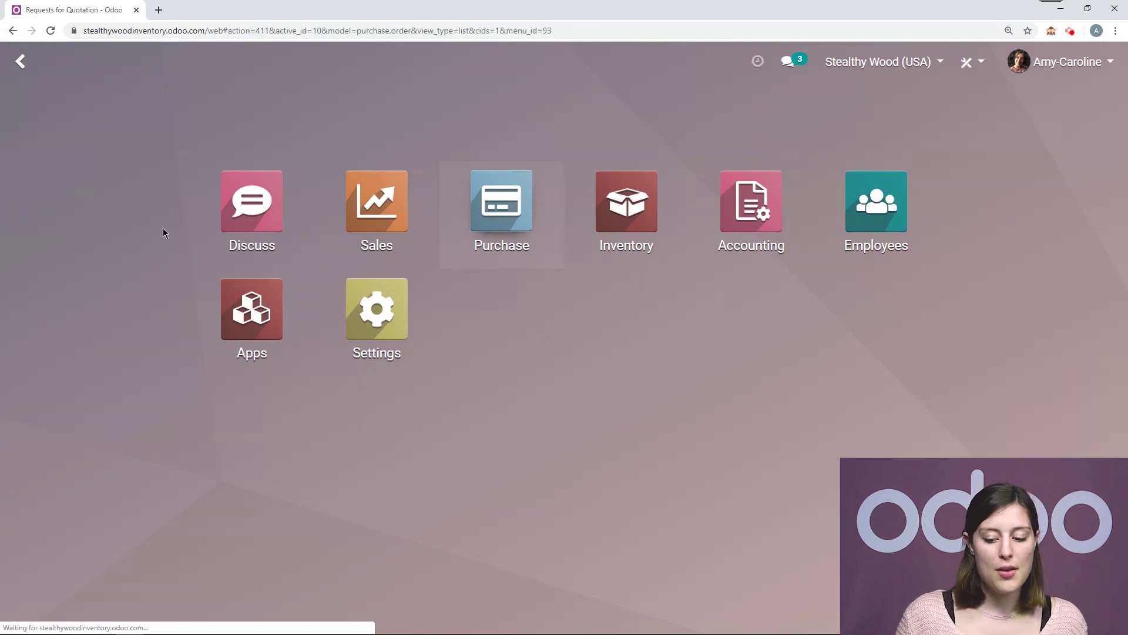
click(34, 136)
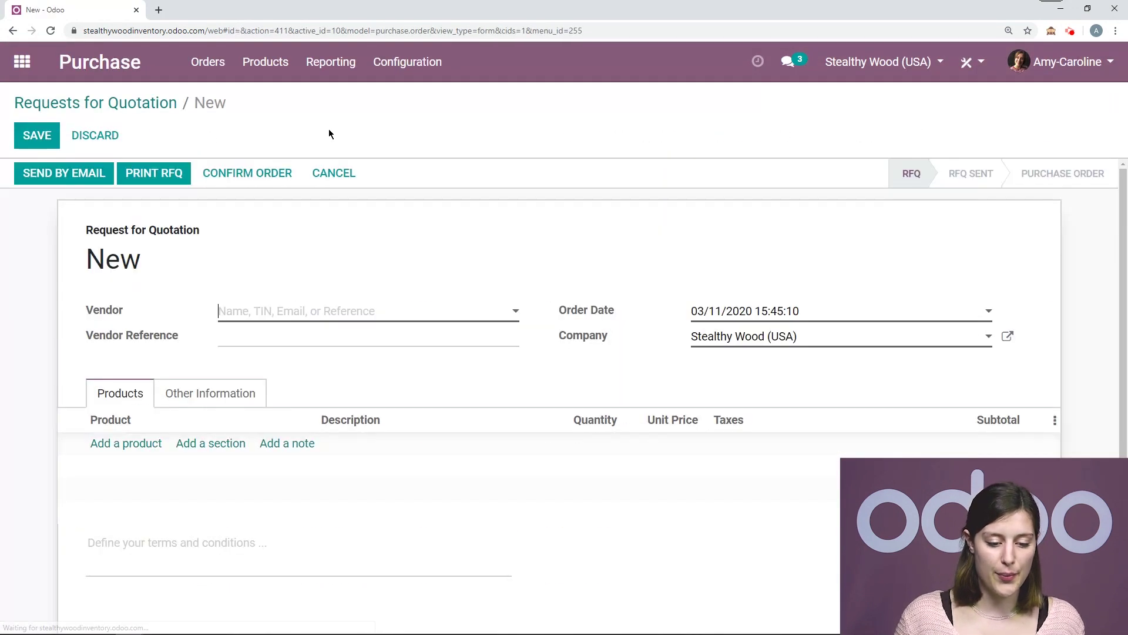
text(deco)
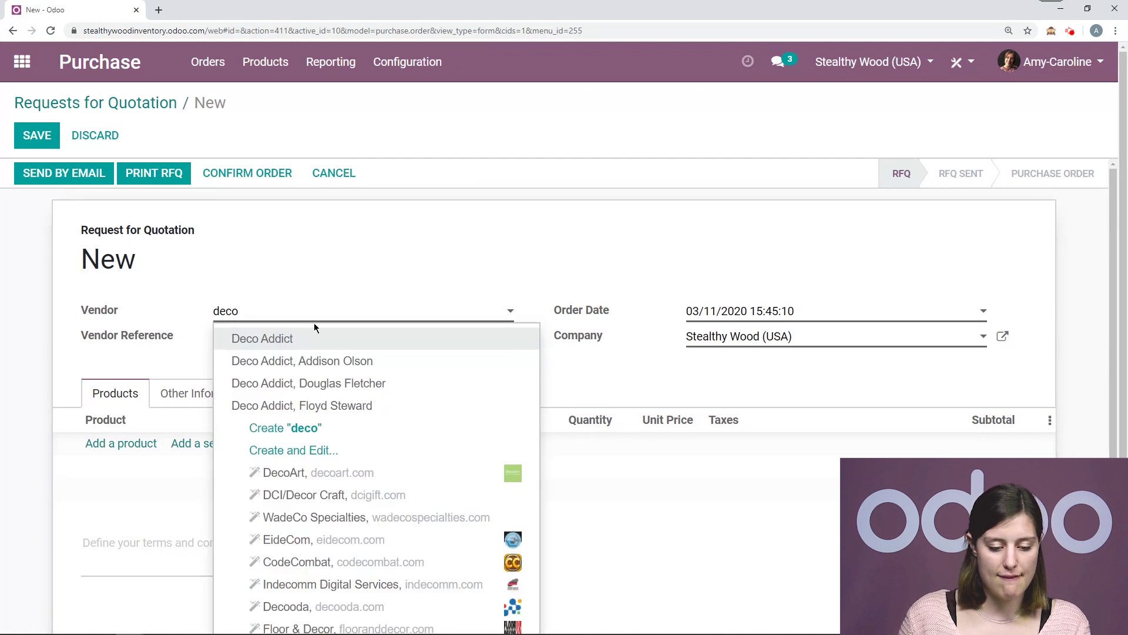
click(294, 334)
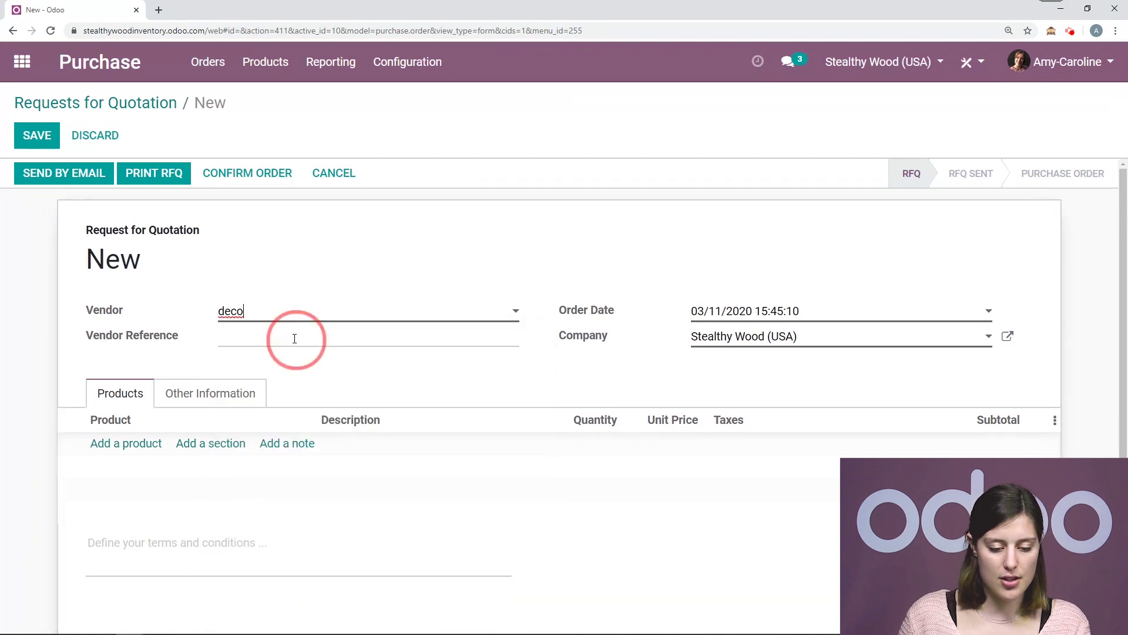
- Add 40 Storage Boxes at unit price 3.00, save, and confirm the order
click(113, 445)
text(stor)
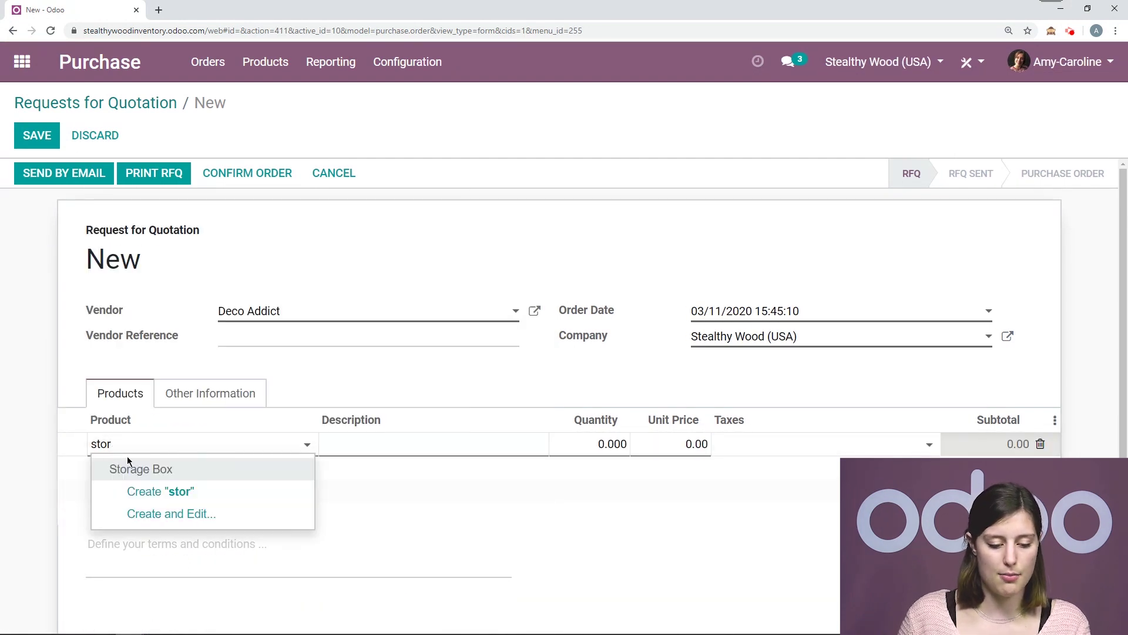
click(129, 466)
click(607, 448)
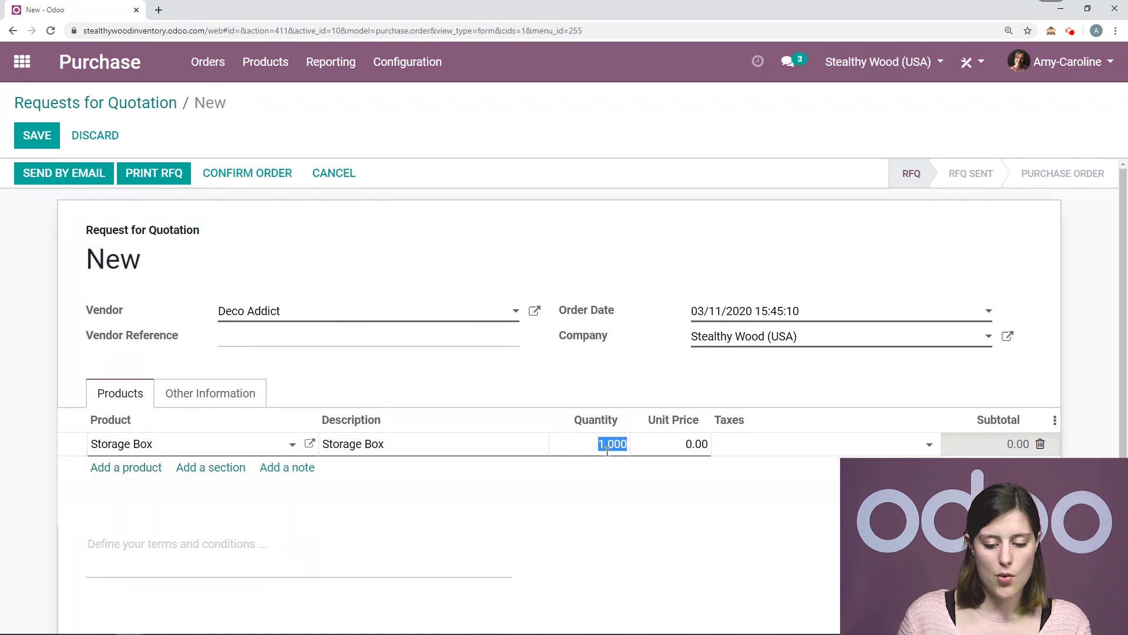
text(40)
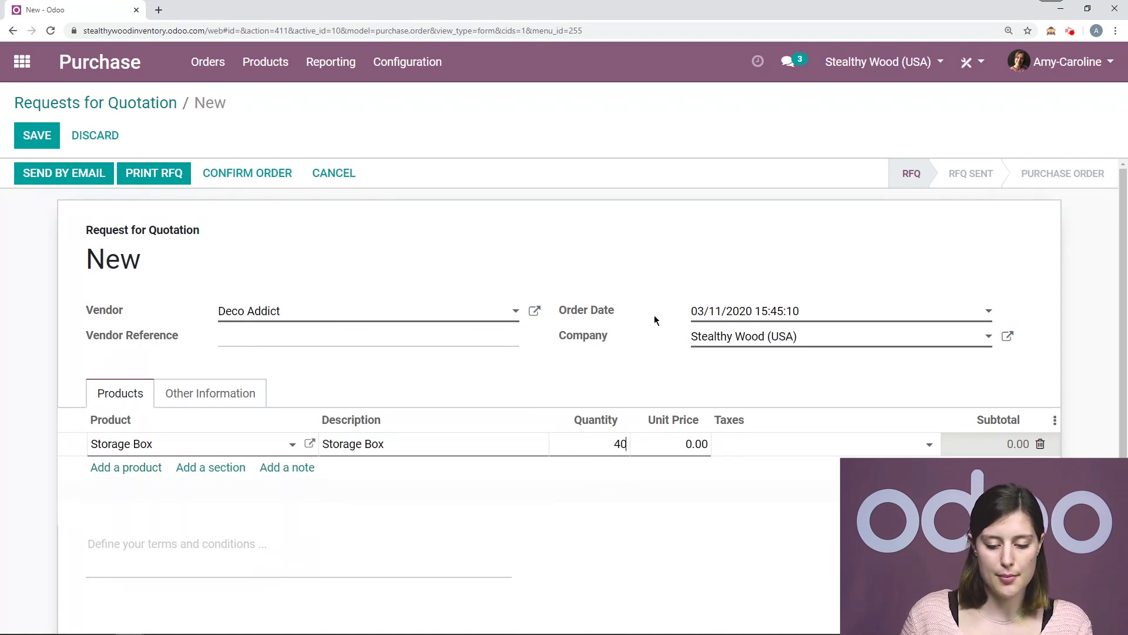
key(Tab)
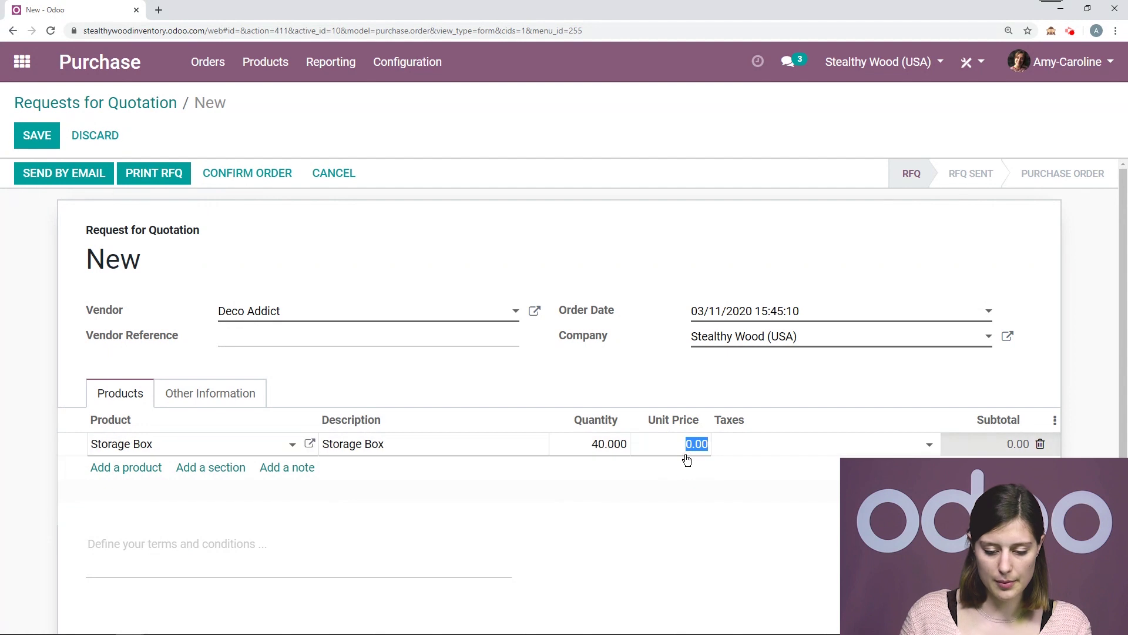
text(3)
click(590, 386)
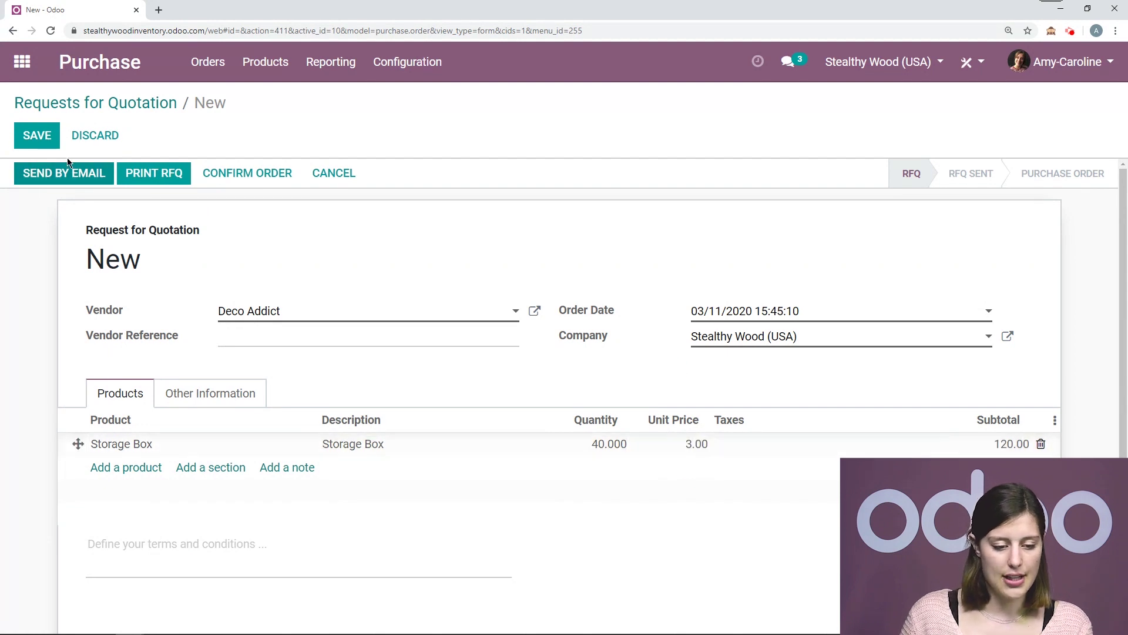
click(37, 134)
click(246, 178)
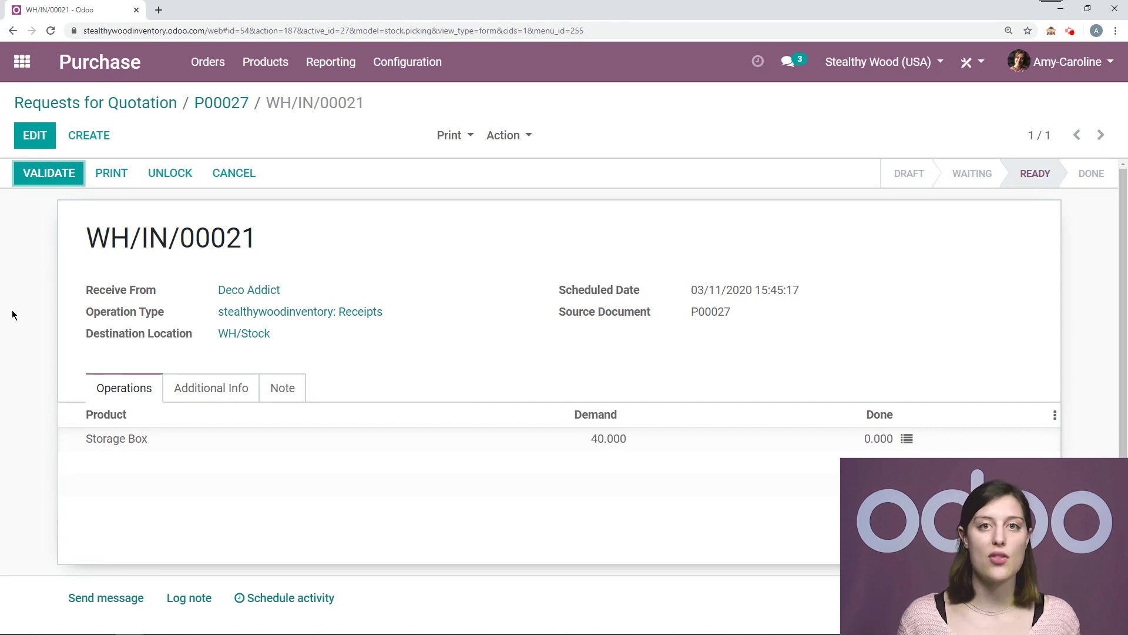
- In the receipt's lot details, add lot 0001 with 20 Storage Boxes
click(19, 134)
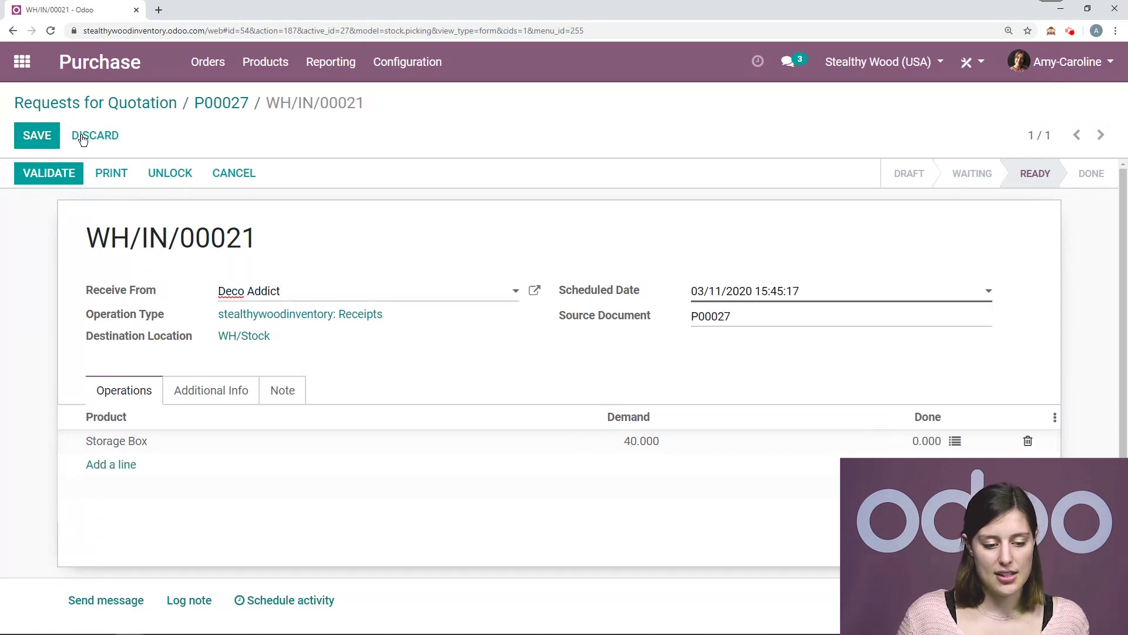
click(955, 440)
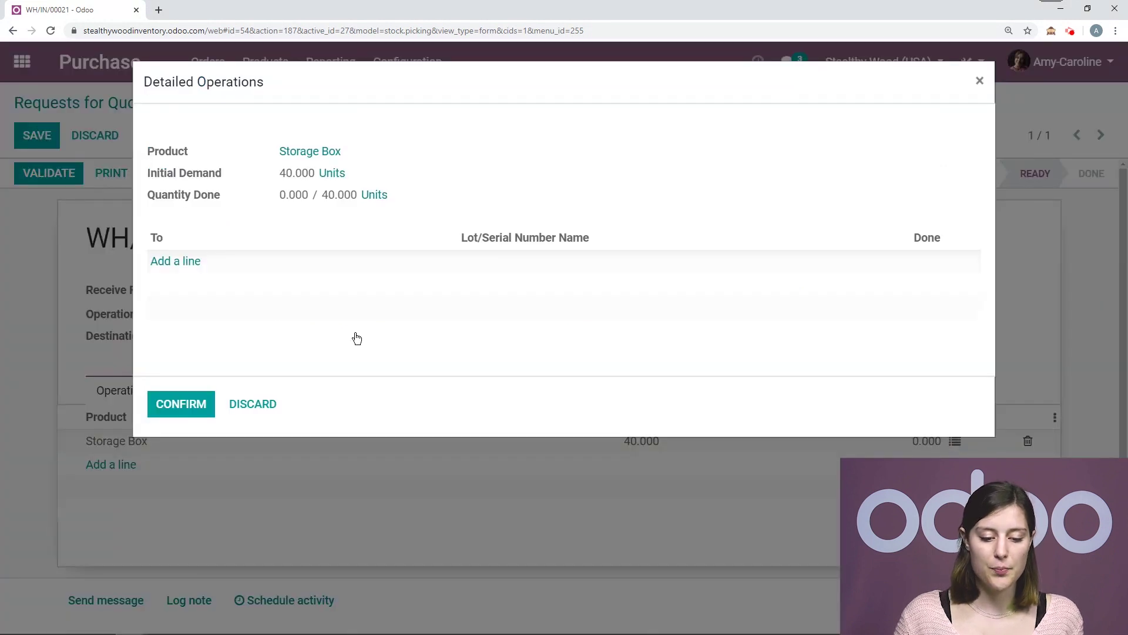
click(177, 262)
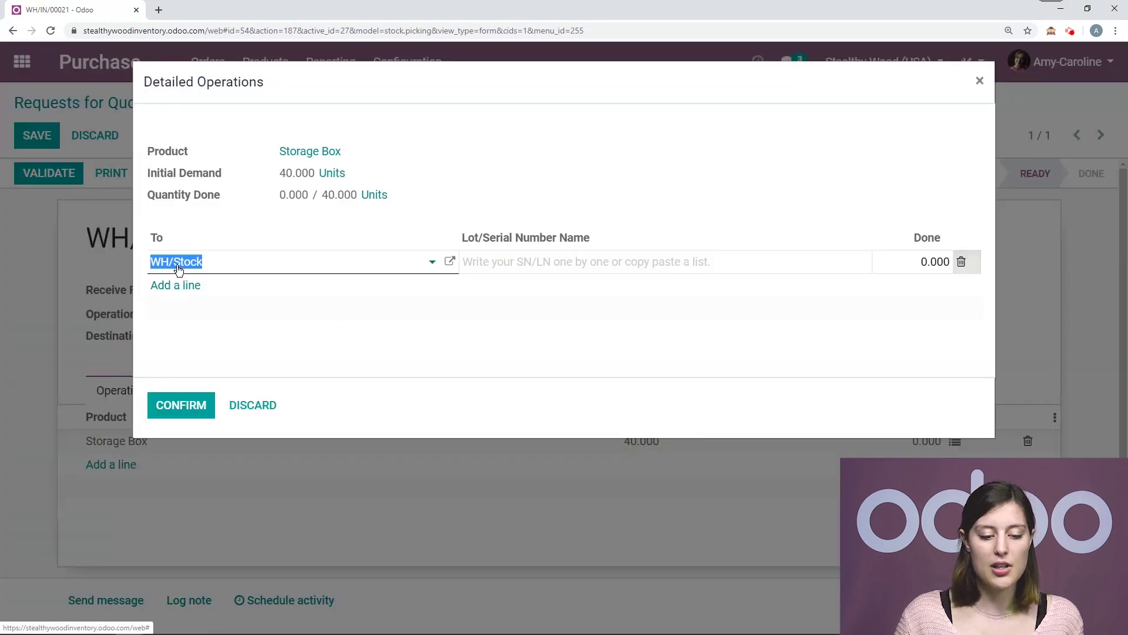
click(555, 260)
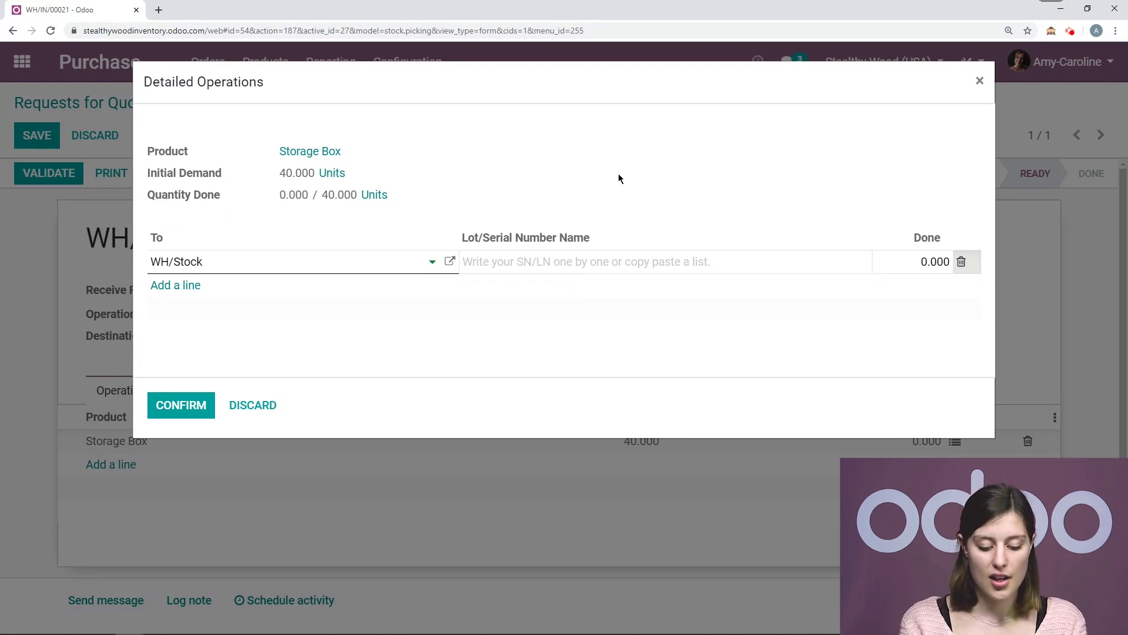
text(0001)
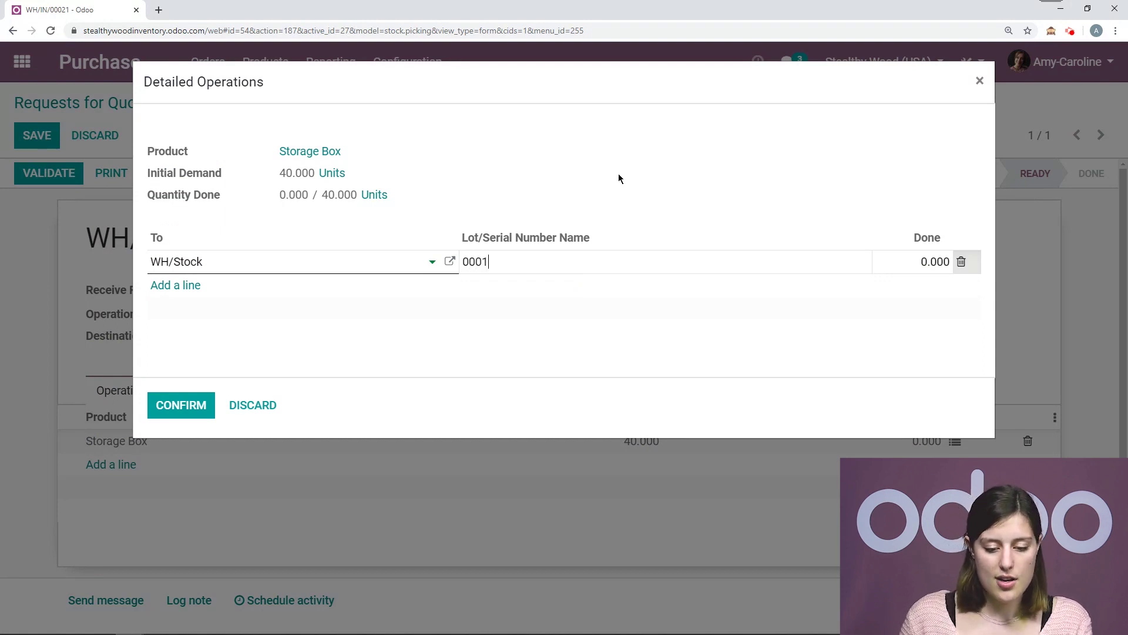
click(922, 262)
text(20)
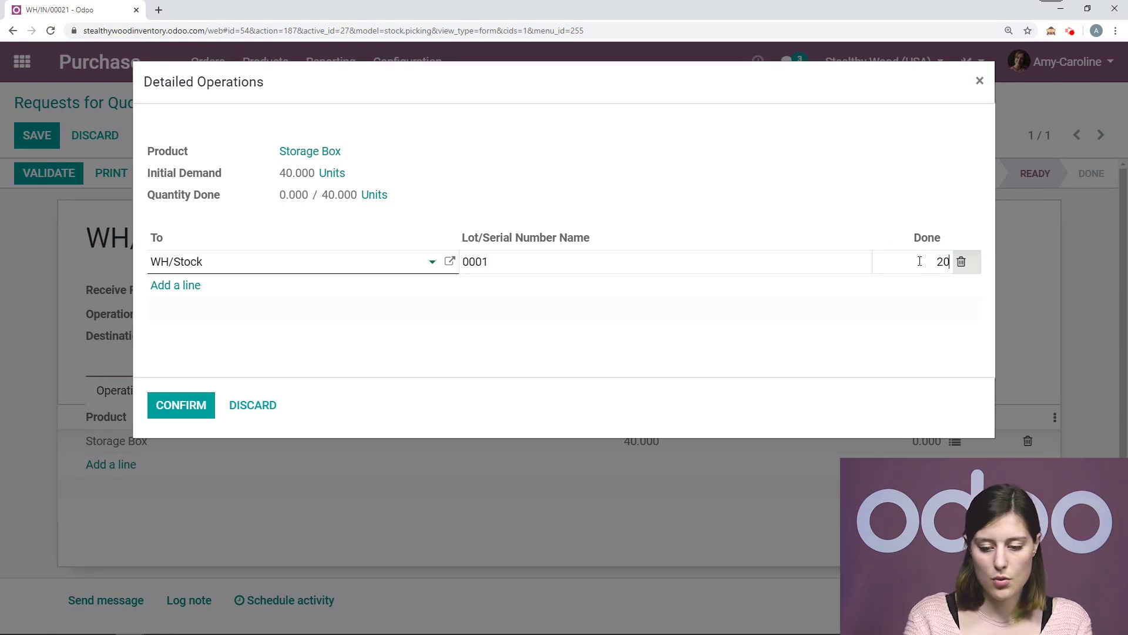
- Add lot 0002 with 20 boxes, confirm the split, save, and validate the receipt
click(176, 285)
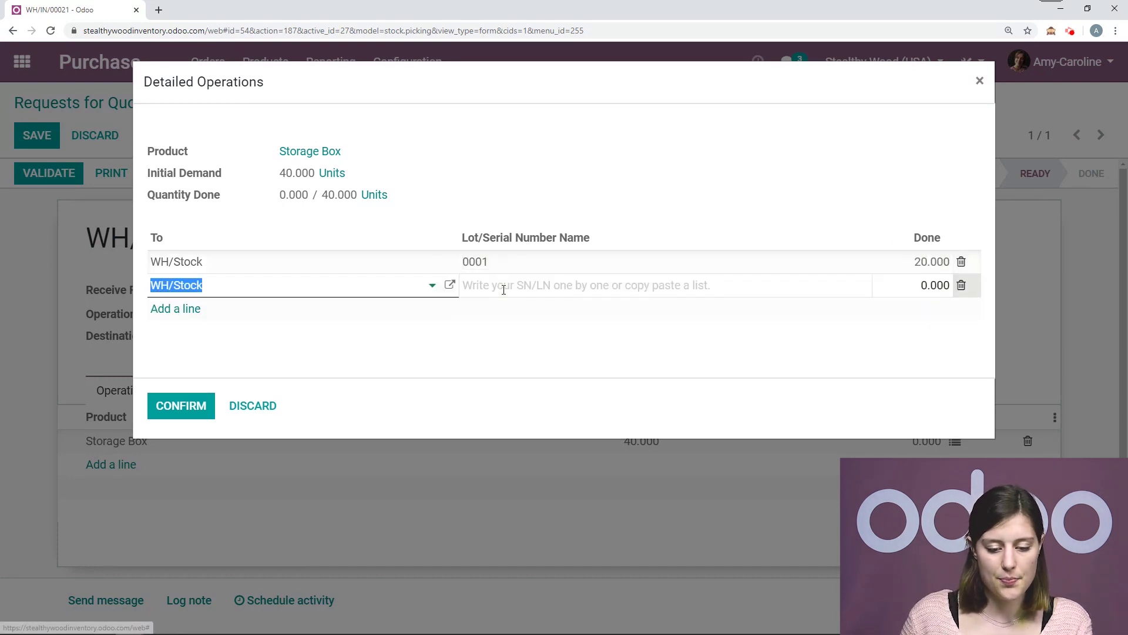
click(504, 289)
text(àà0)
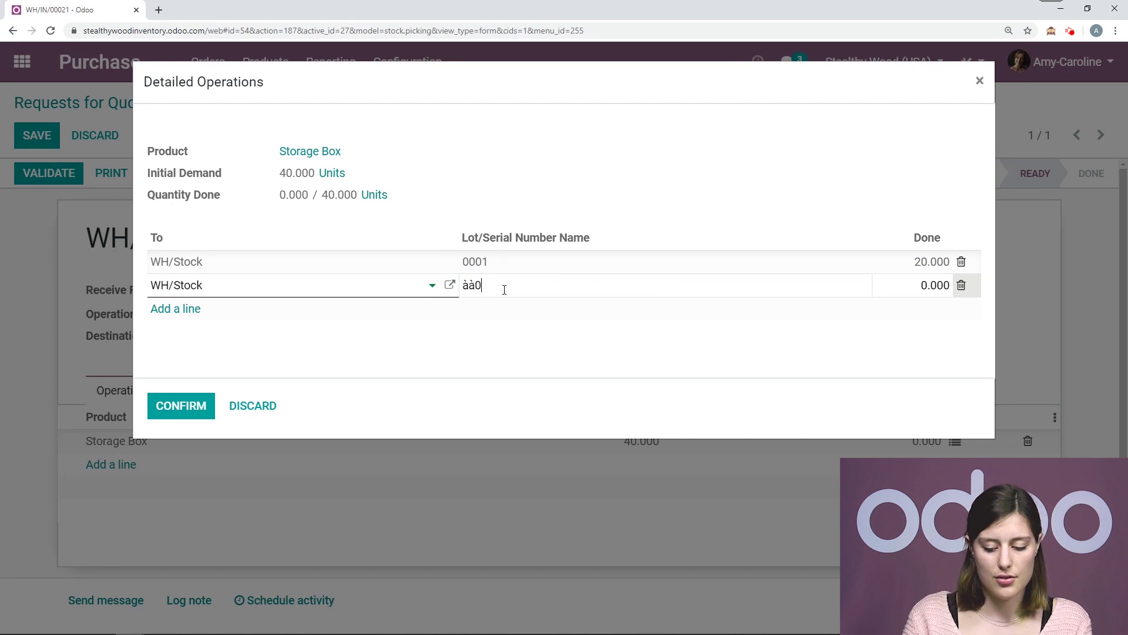
key(BackSpace)
key(BackSpace)
key(BackSpace)
text(000)
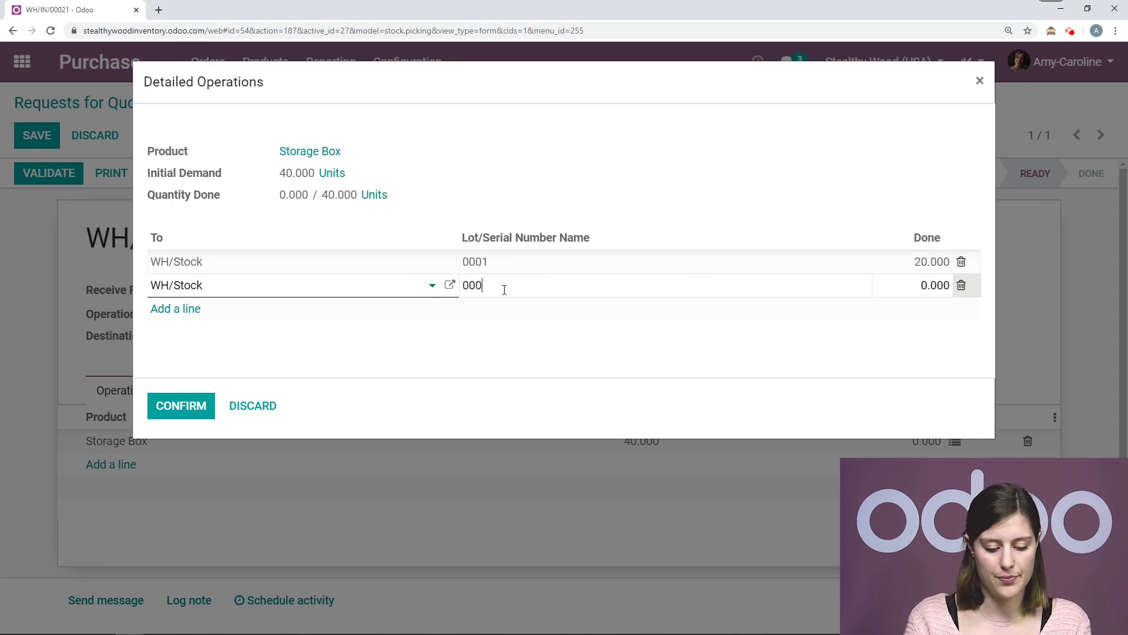
text(2)
click(933, 288)
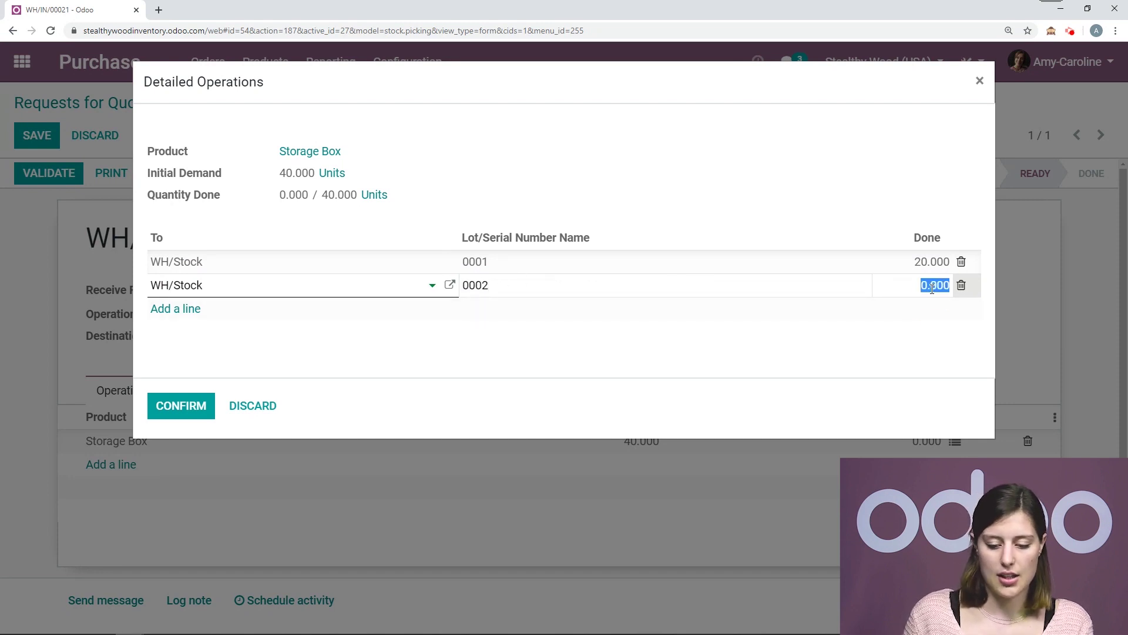
text(20)
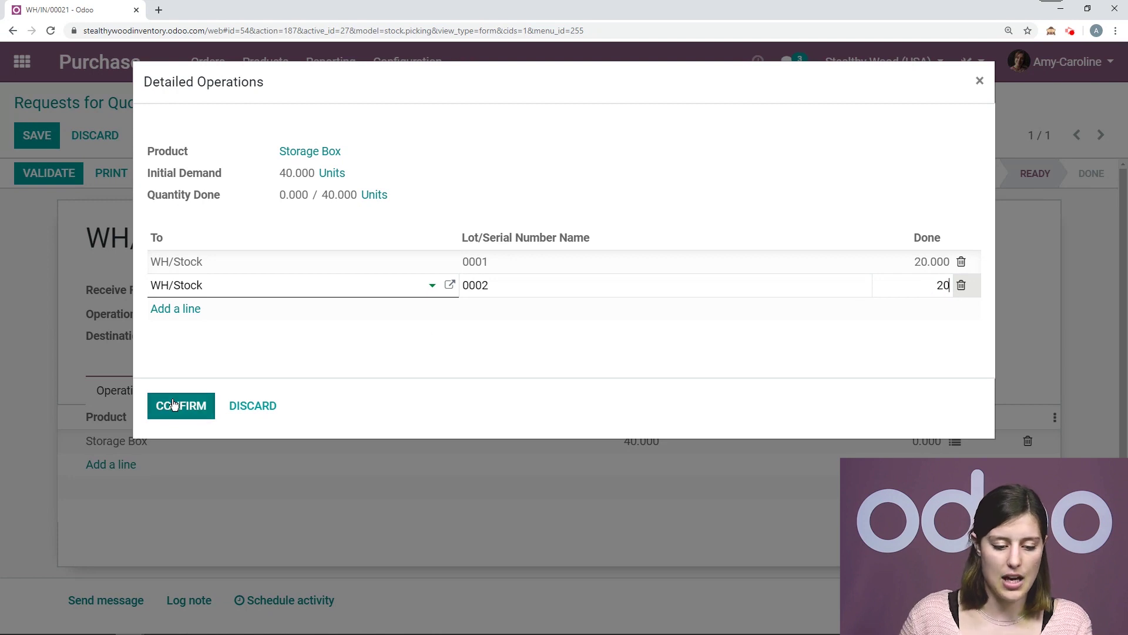
click(176, 406)
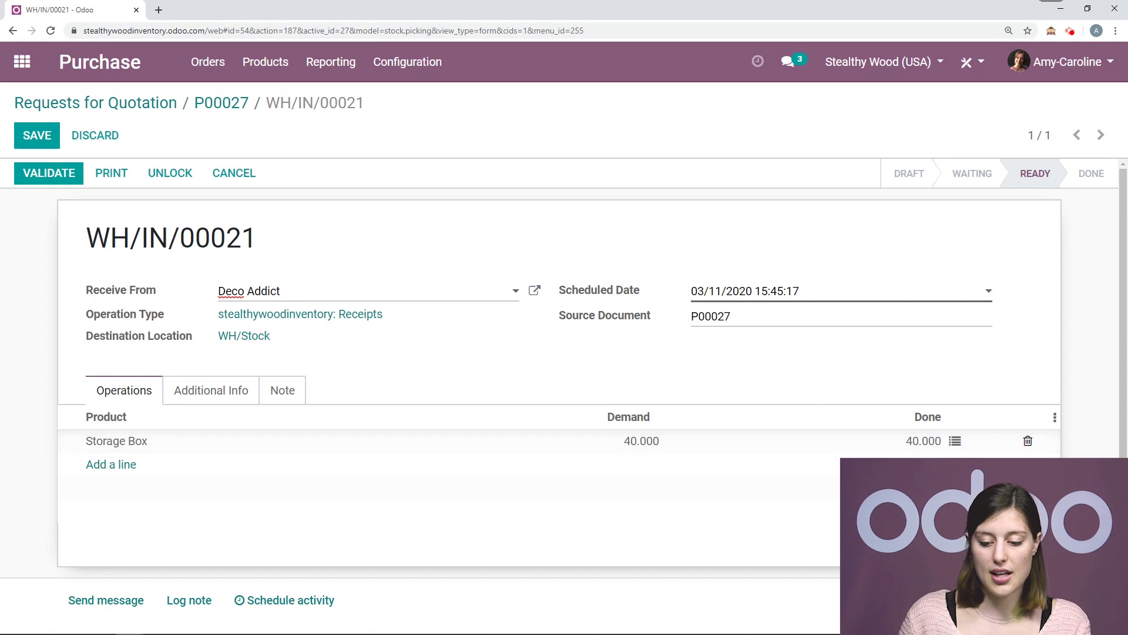
click(36, 136)
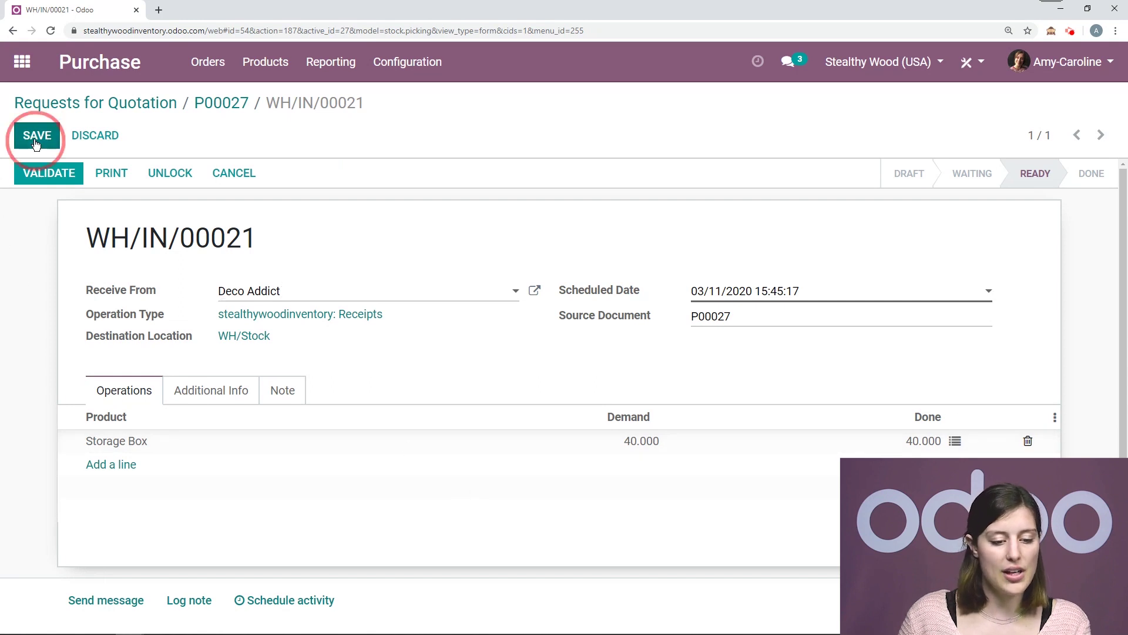
click(14, 171)
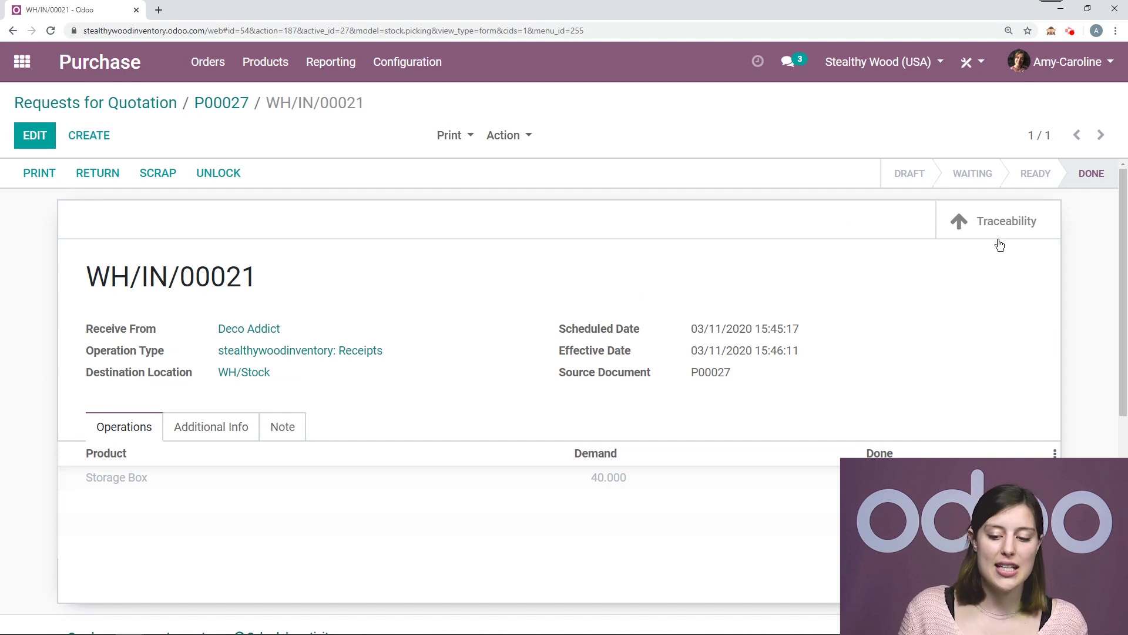
- Open the Traceability report for receipt WH/IN/00021 showing lots 0001 and 0002
click(985, 222)
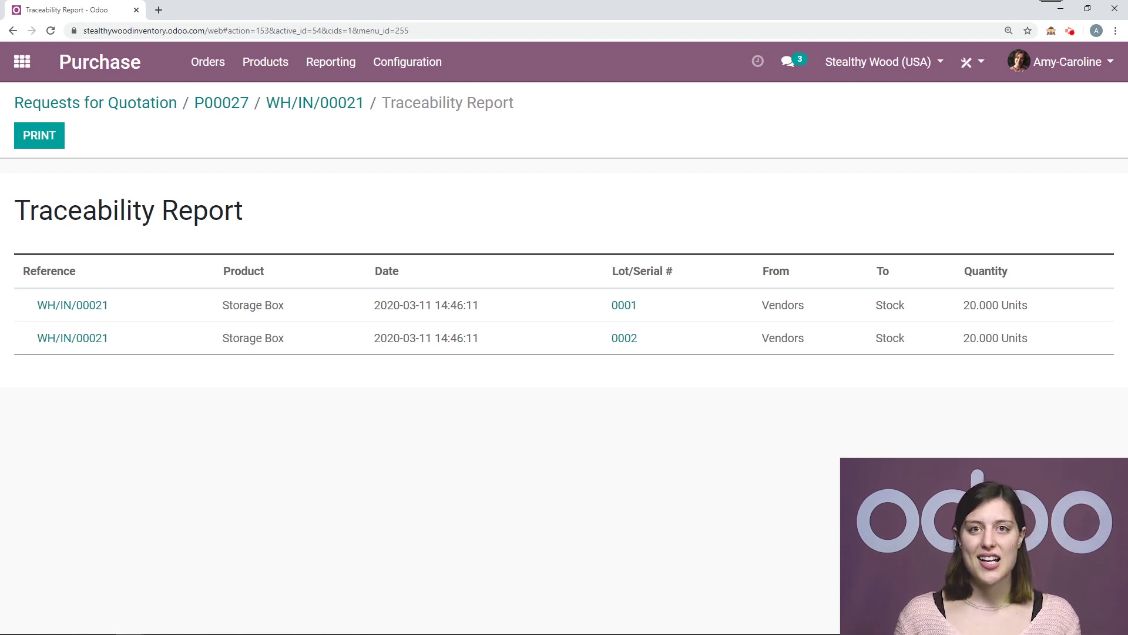
- Start a new Sales quotation for the existing customer
click(12, 64)
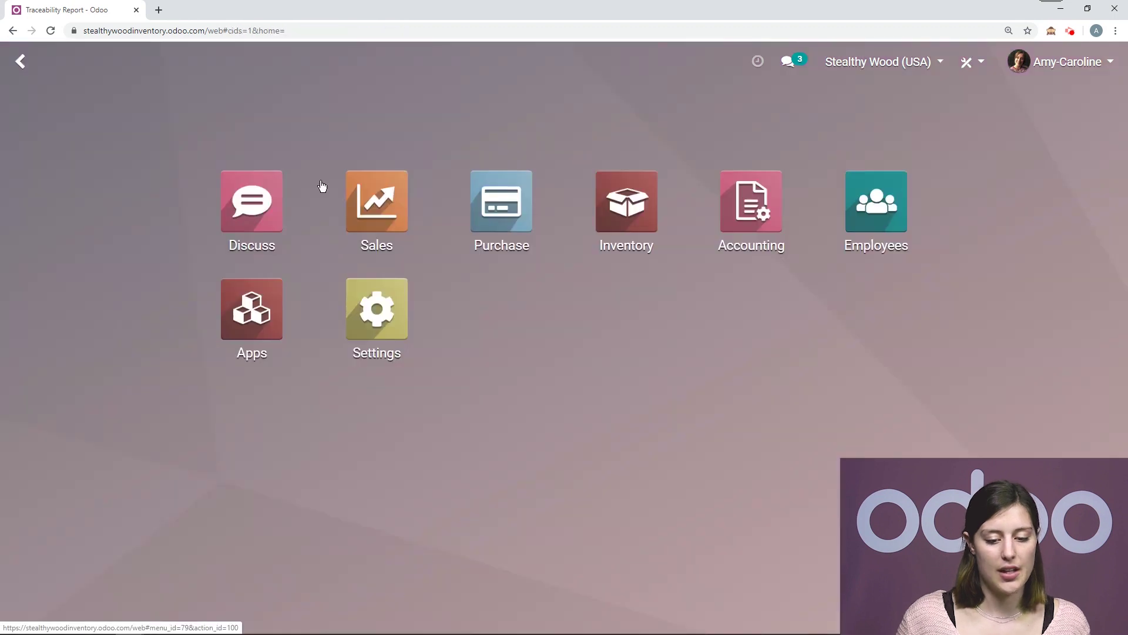
click(354, 192)
click(43, 135)
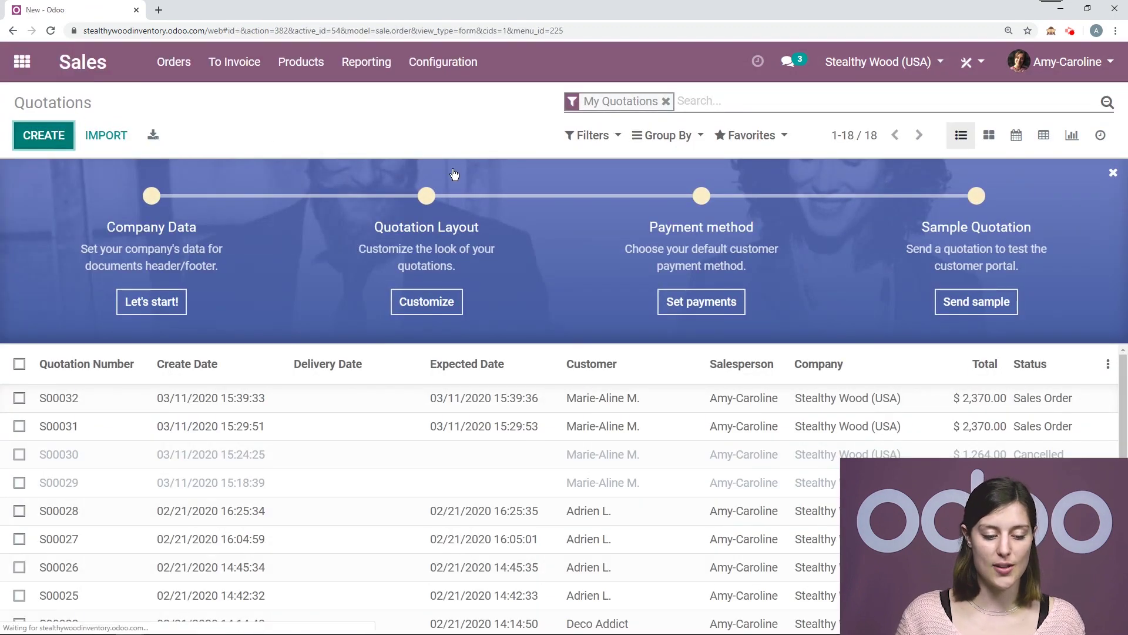
text(marie)
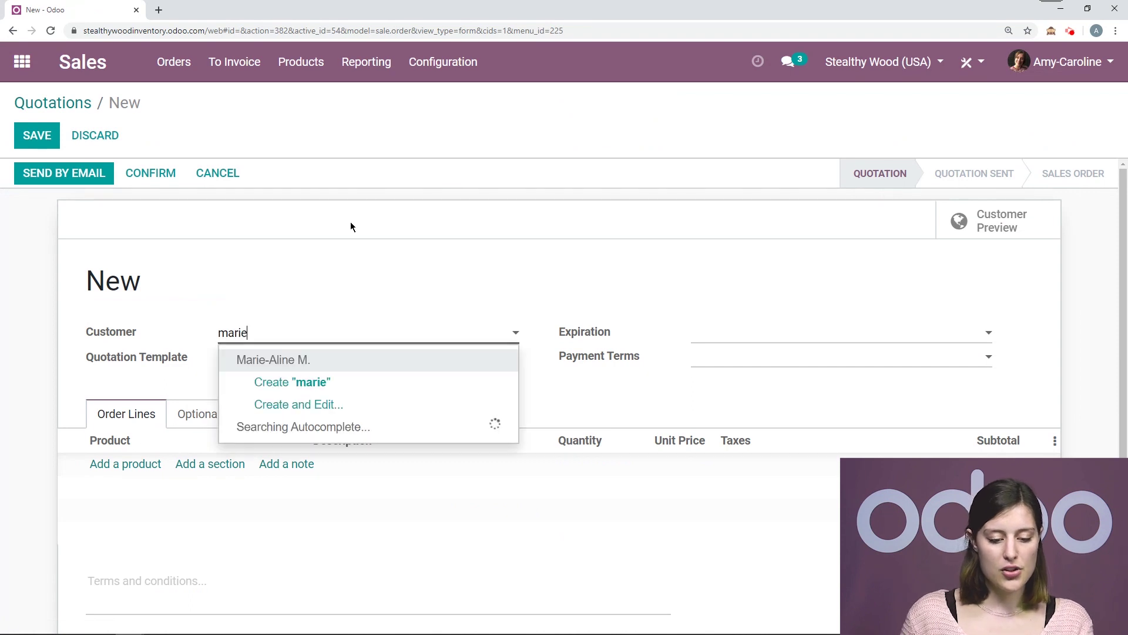
click(282, 359)
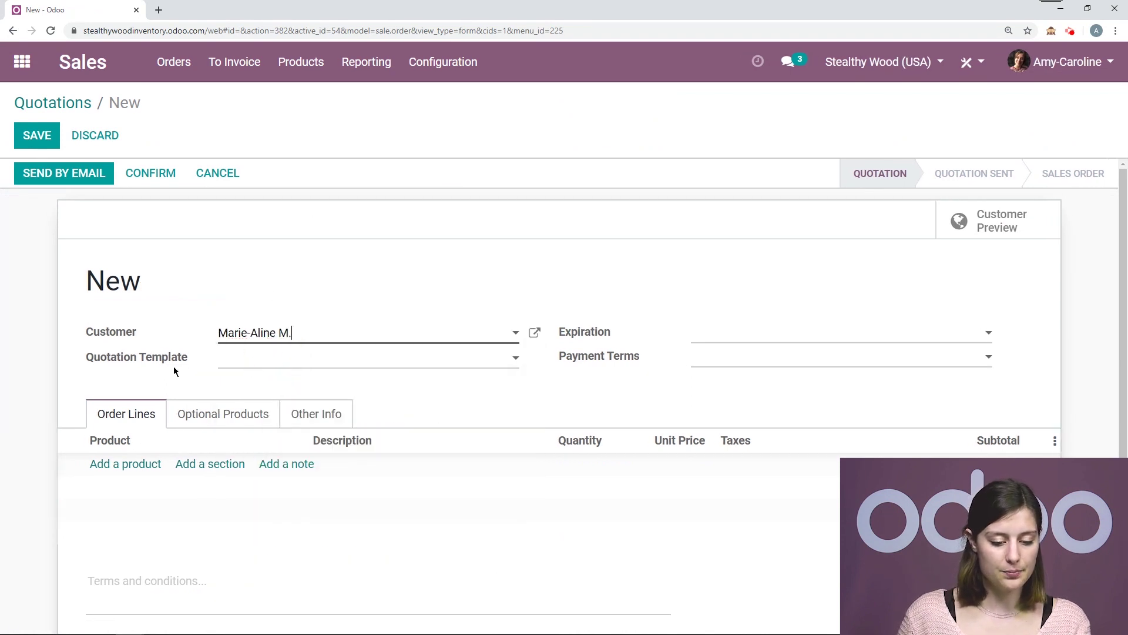
- Add 30 Storage Boxes to the order and save to confirm it
click(127, 465)
text(stor)
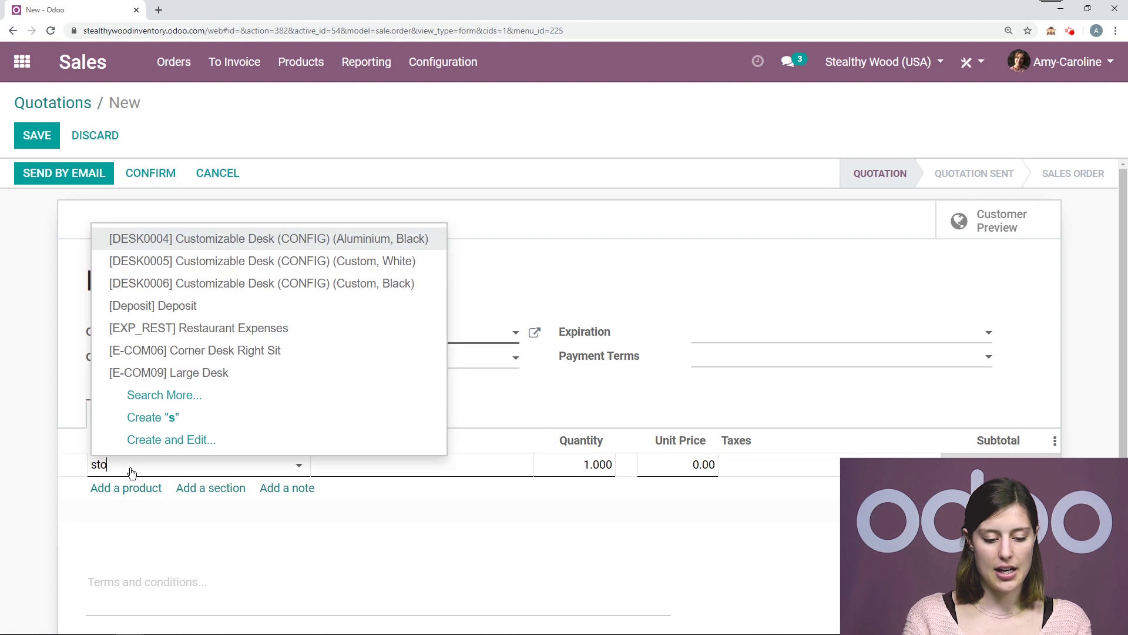
click(133, 489)
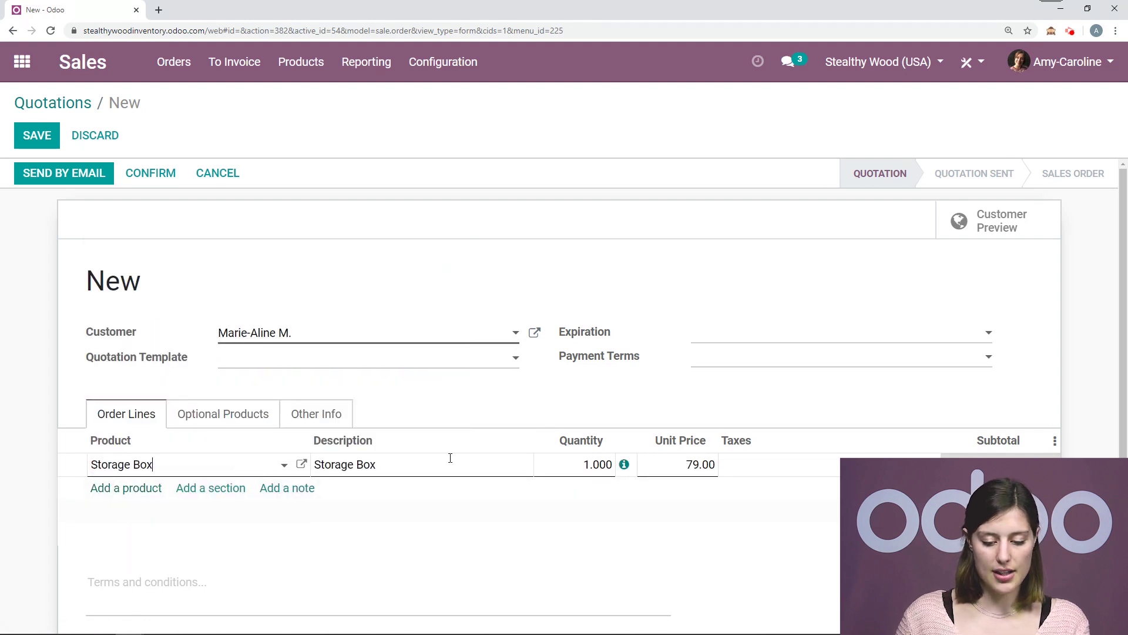
click(579, 465)
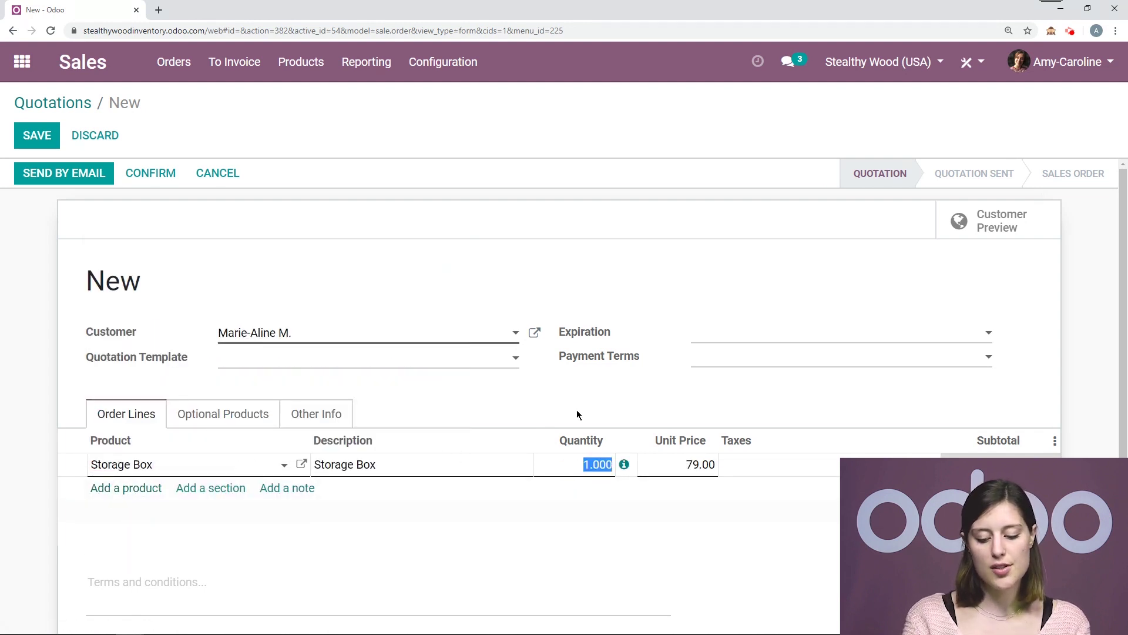
text(30)
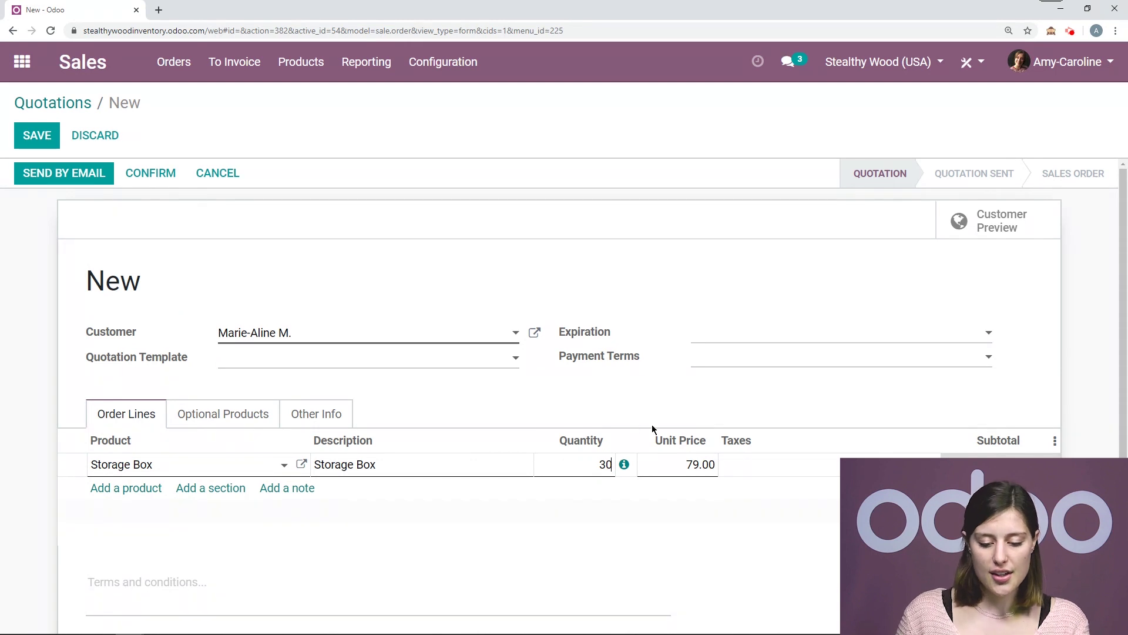
click(33, 139)
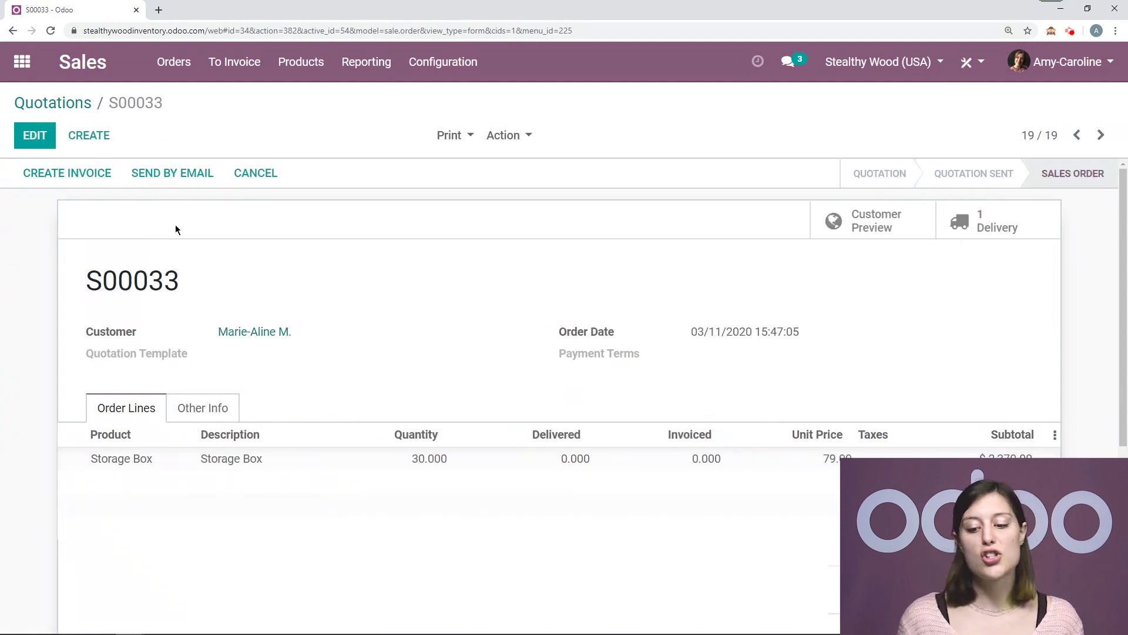
- Open delivery WH/OUT/00024 and show its Storage Box lot breakdown (0001: 20, 0002: 10)
click(1020, 223)
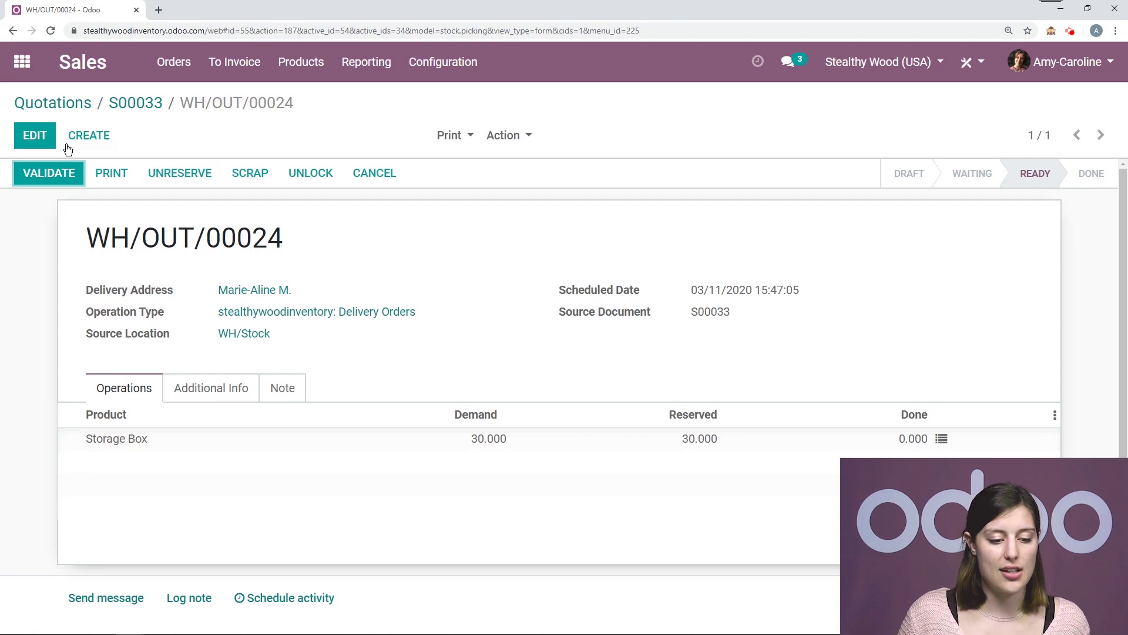
click(26, 141)
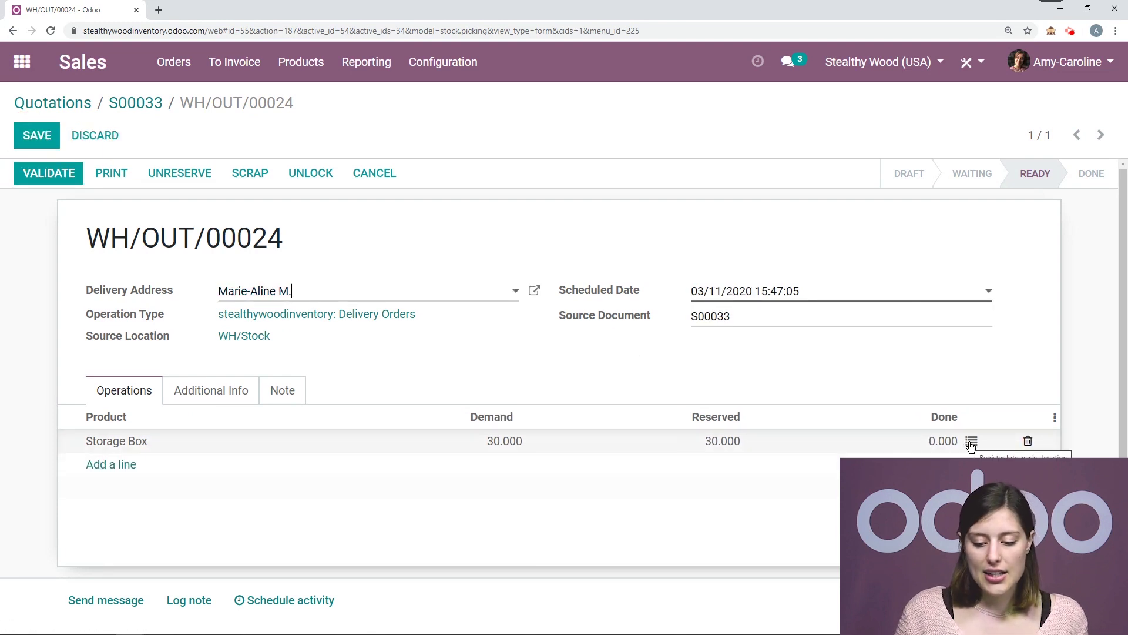
click(971, 442)
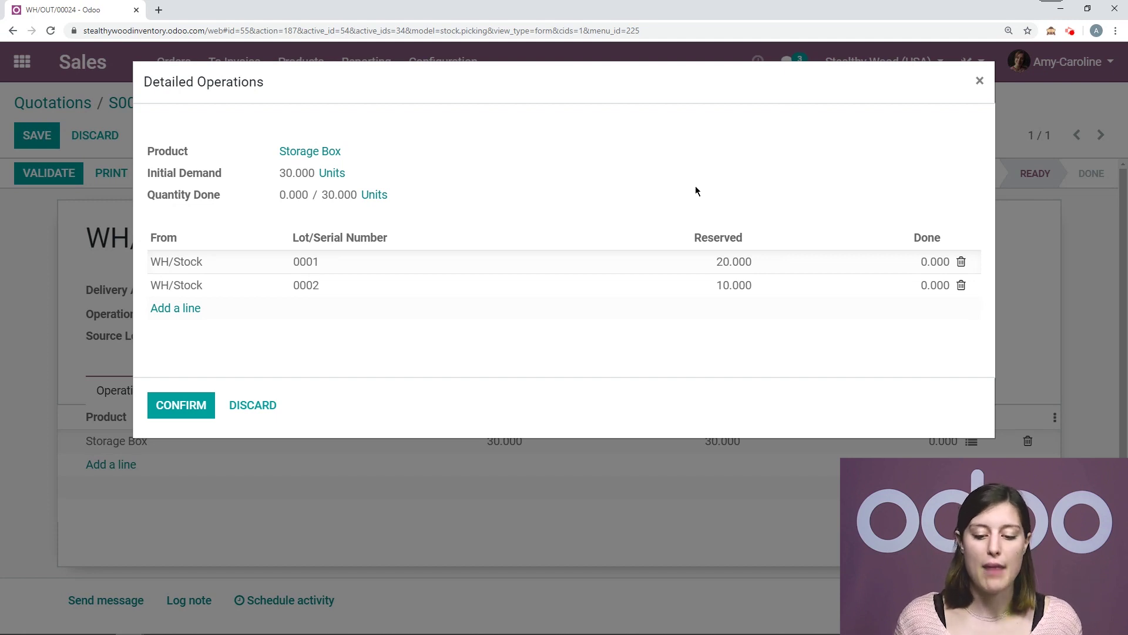
- Set done quantities to 20 for lot 0001 and 10 for lot 0002, confirm, and save
click(933, 262)
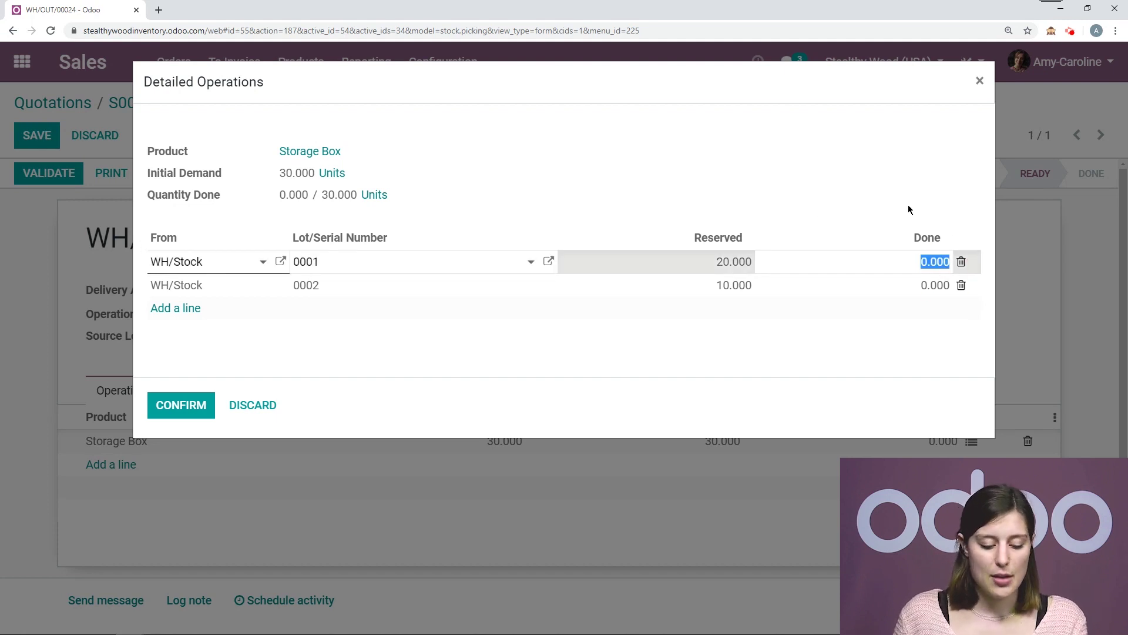
text(15)
click(924, 290)
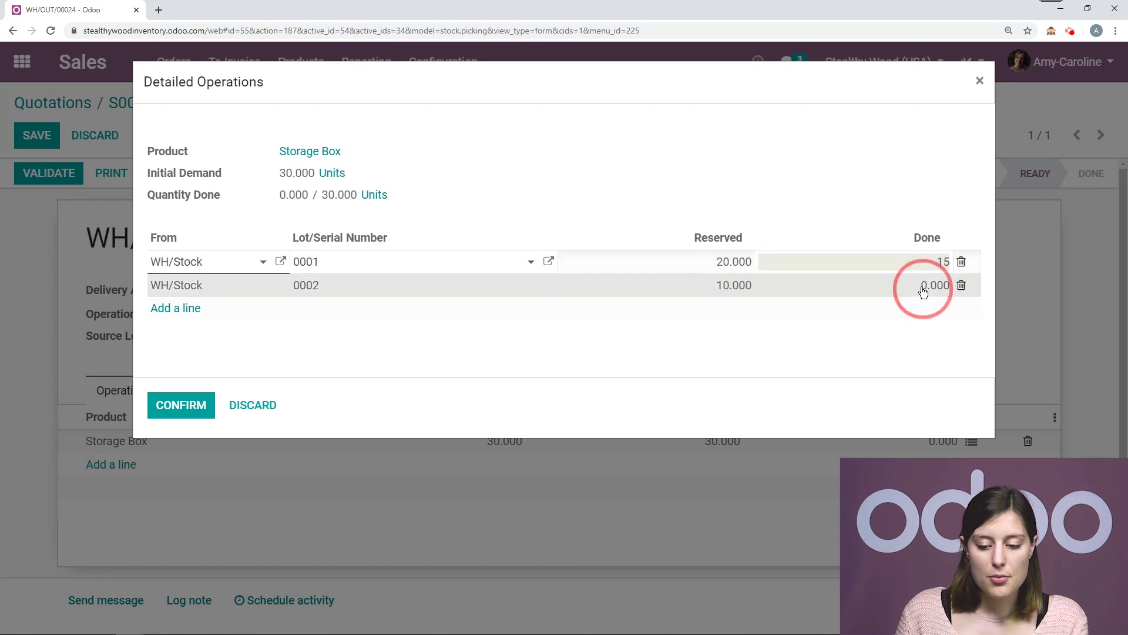
text(15)
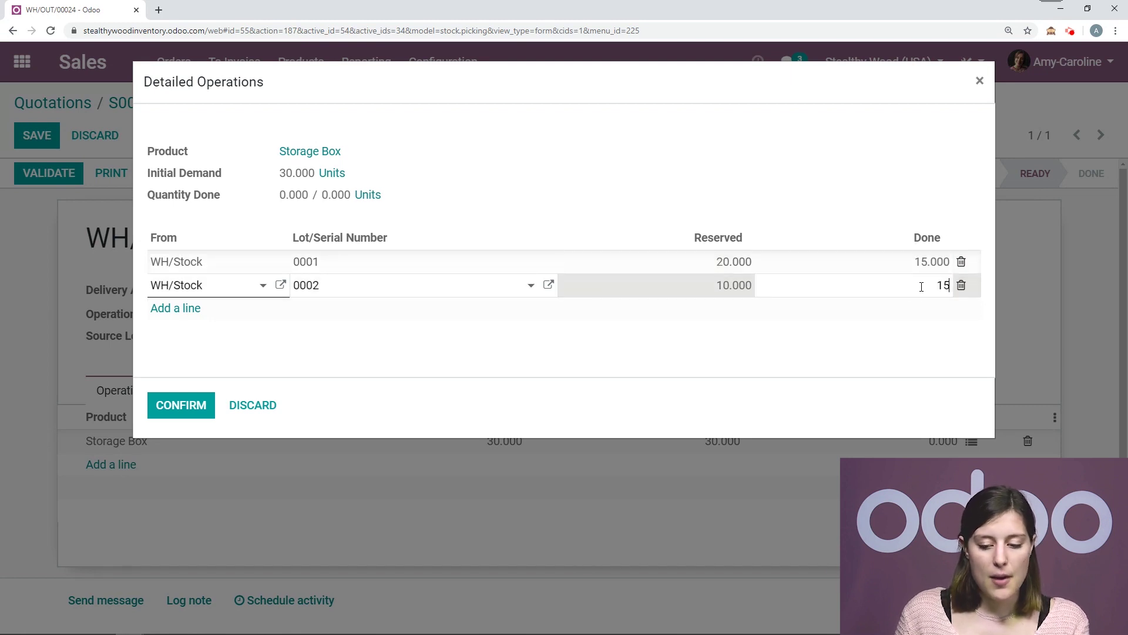
click(907, 174)
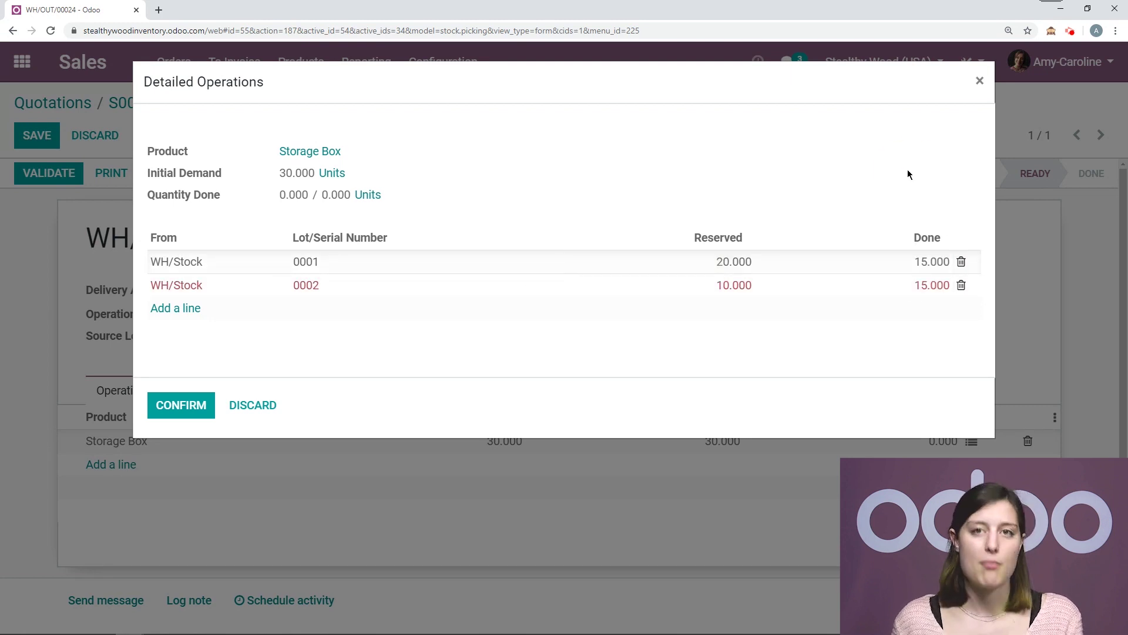
click(918, 287)
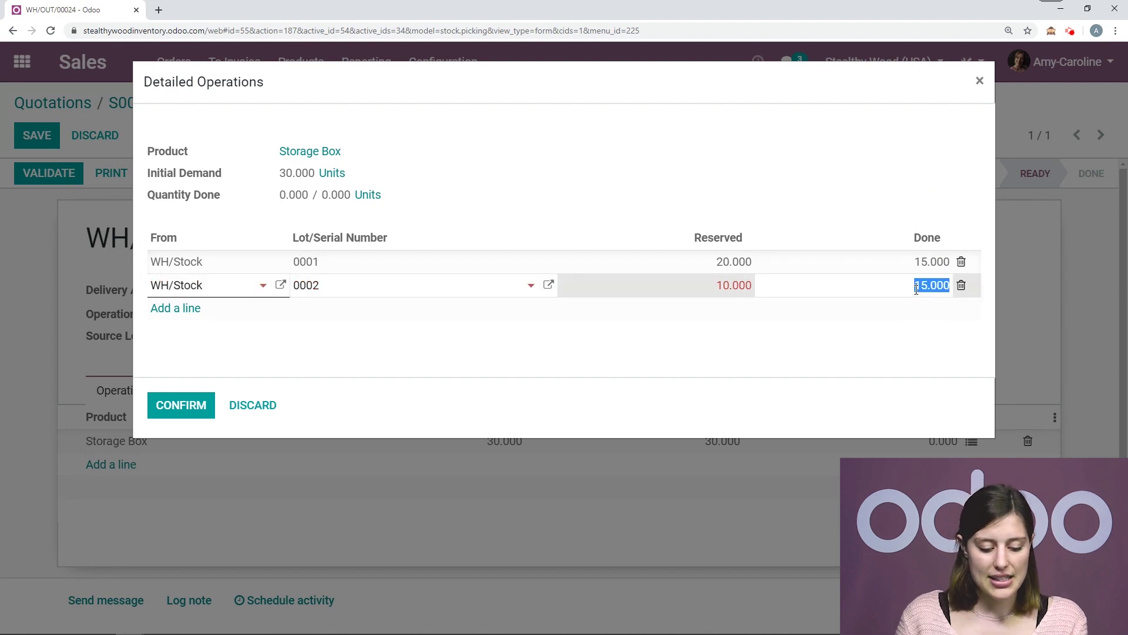
text(10)
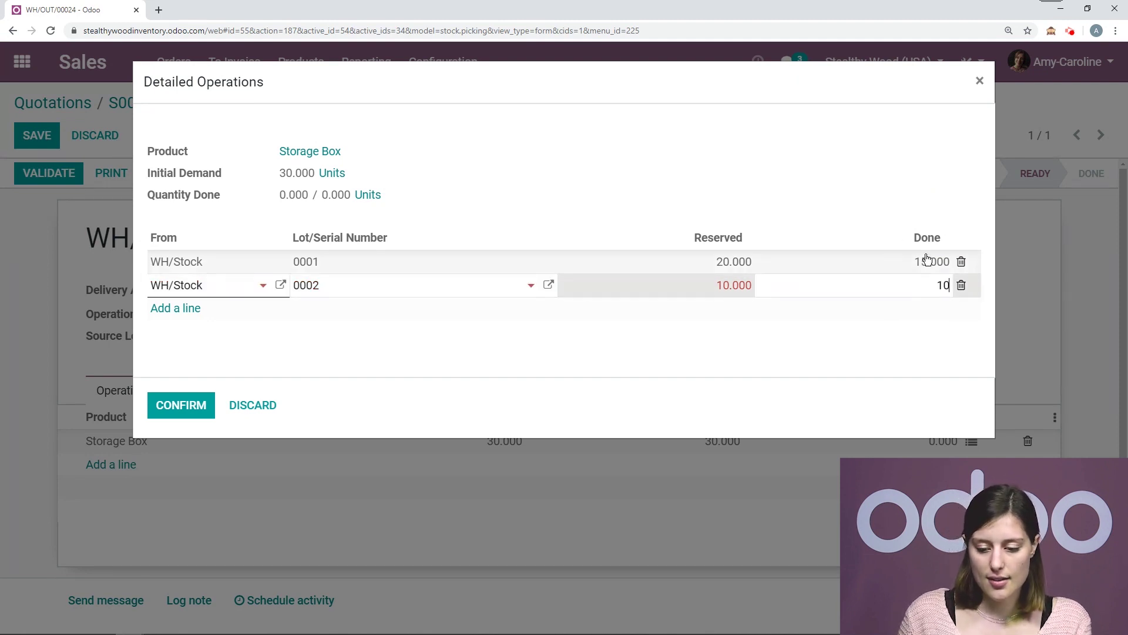
click(923, 260)
text(20)
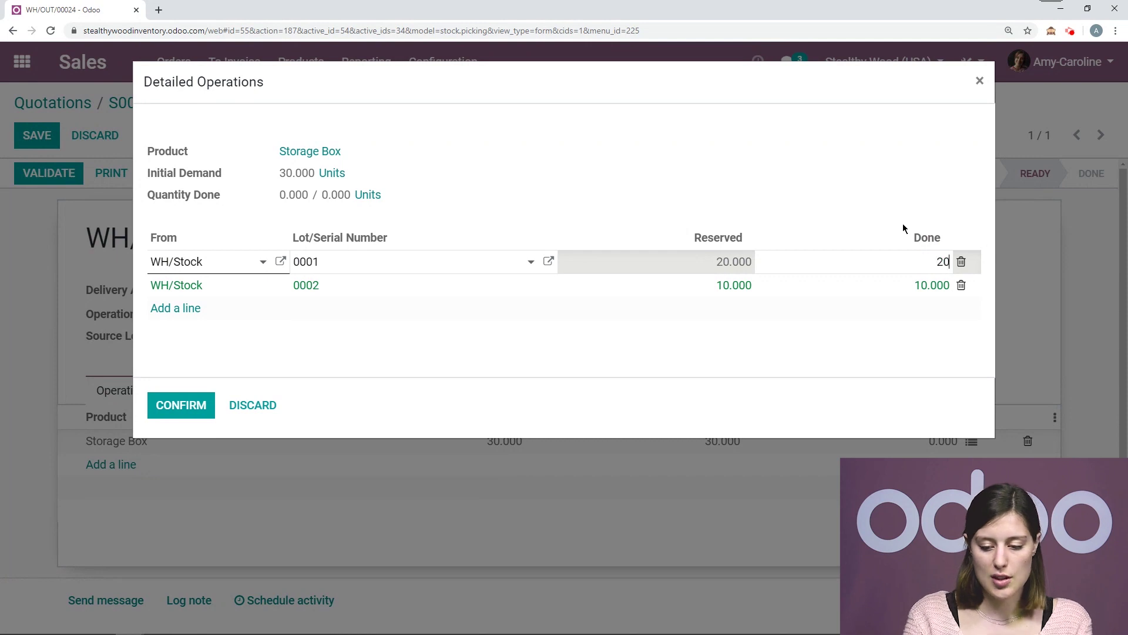
click(899, 221)
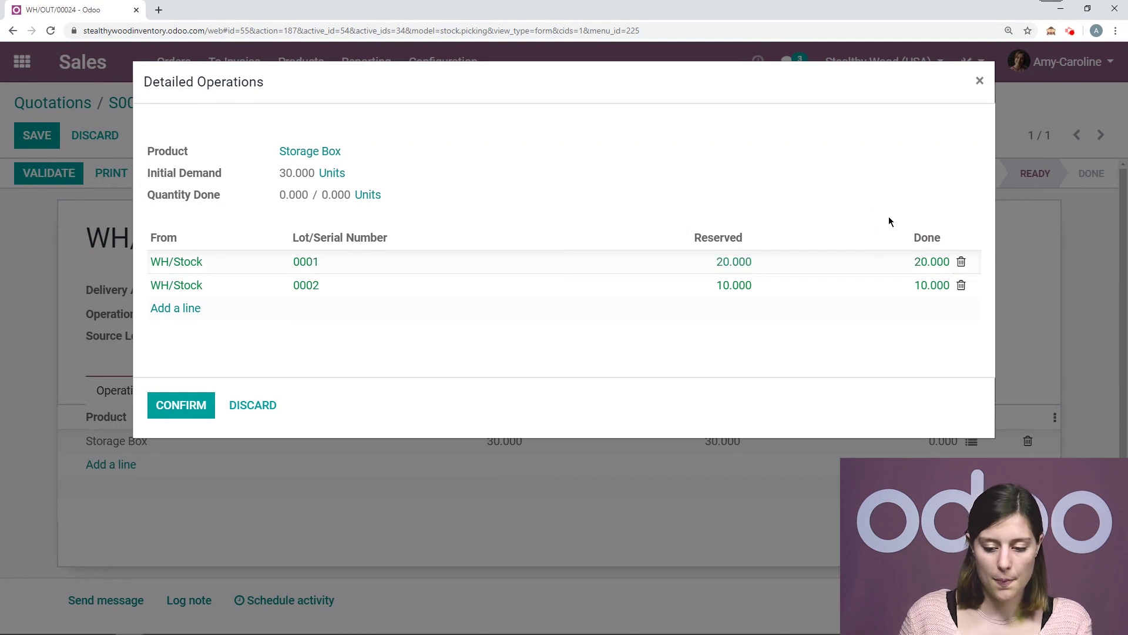
click(194, 407)
click(35, 137)
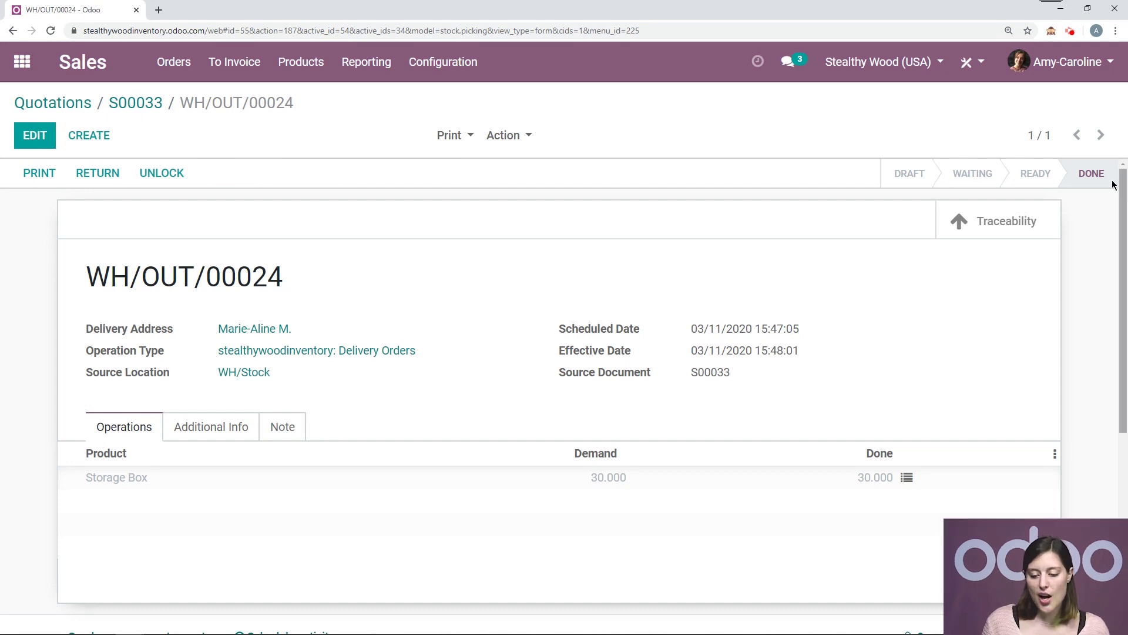
- Review WH/OUT/00024 traceability (20 from lot 0001, 10 from 0002) and return to the app menu
click(1034, 219)
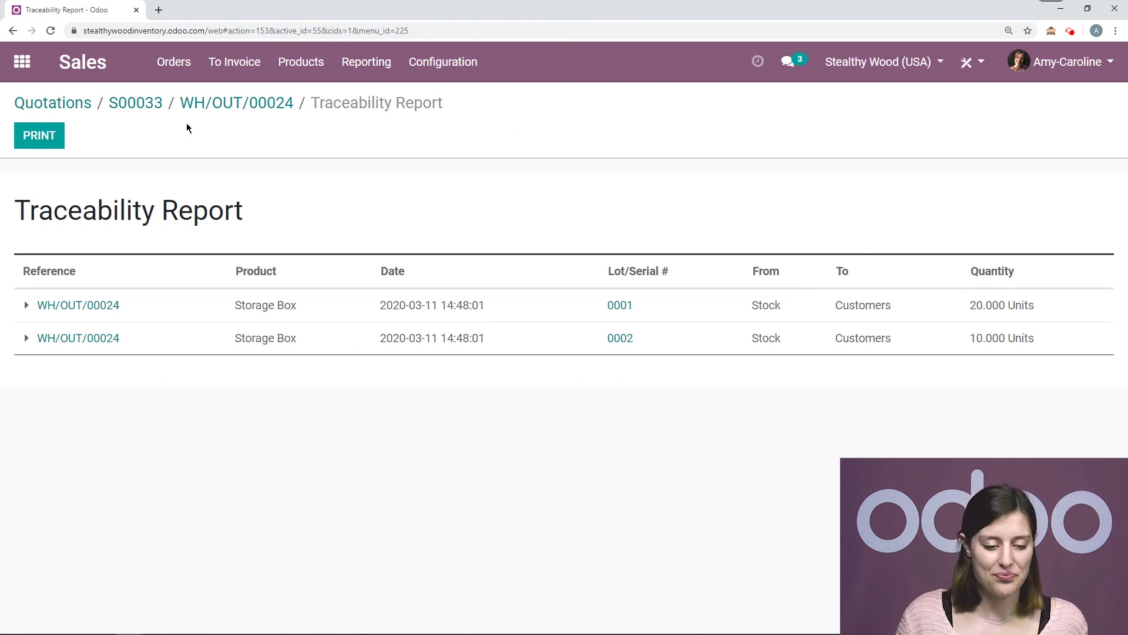
click(21, 61)
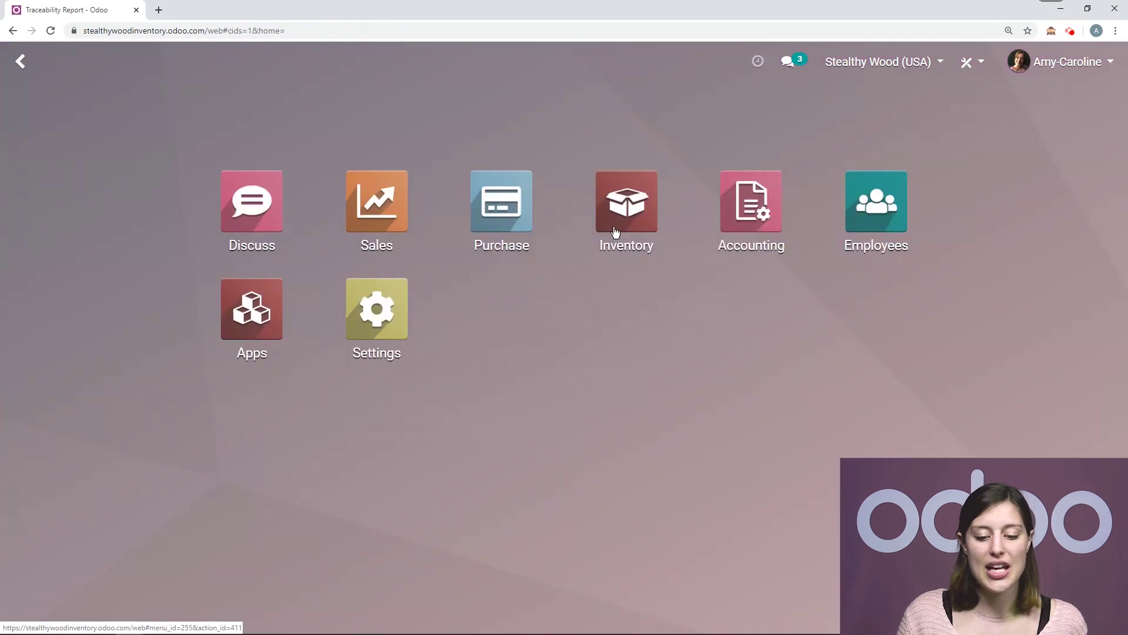
- Open Inventory's Lots/Serial Numbers list and expand Storage Box to show lots 0001 and 0002
click(644, 218)
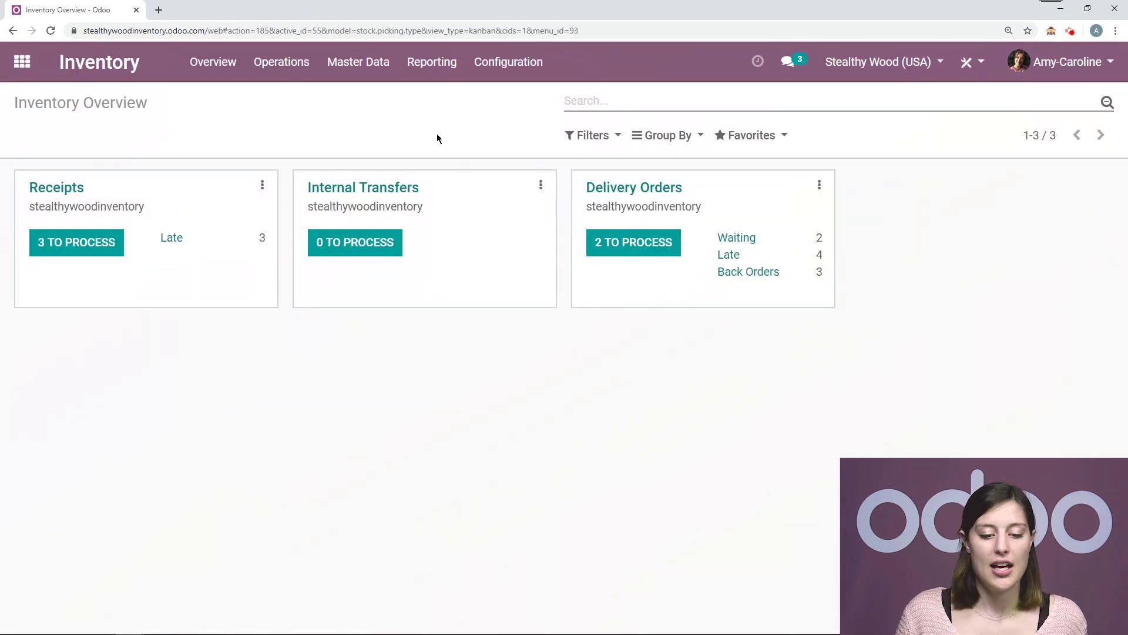
click(367, 71)
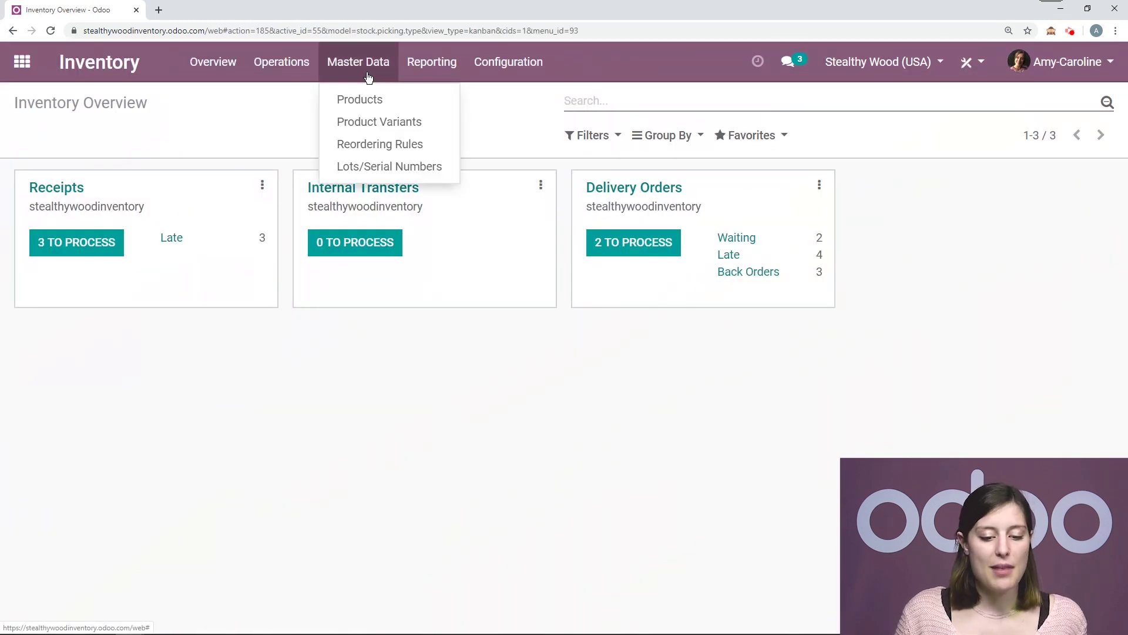
click(372, 168)
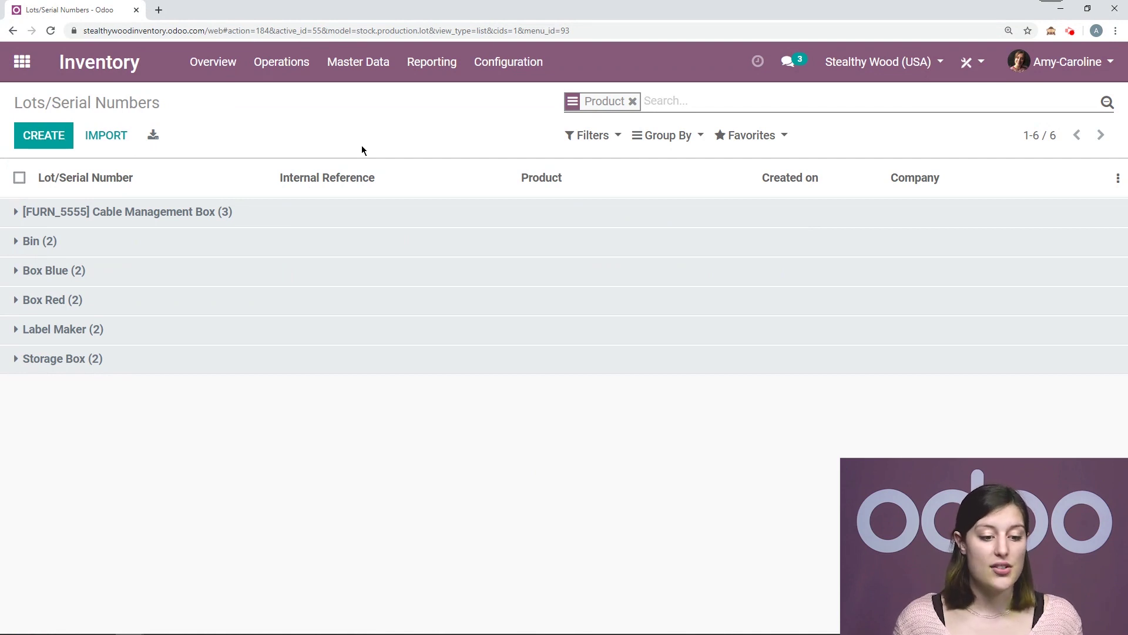
click(88, 359)
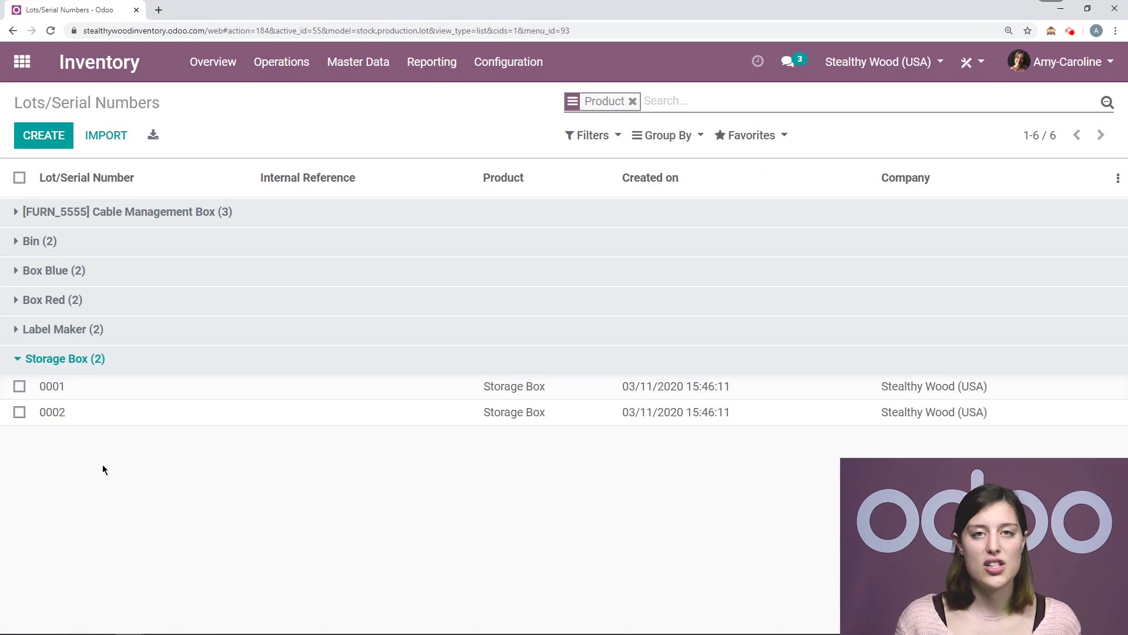
- Open lot 0001, confirm its 0.00 remaining quantity, and review its 20-unit traceability report
click(64, 393)
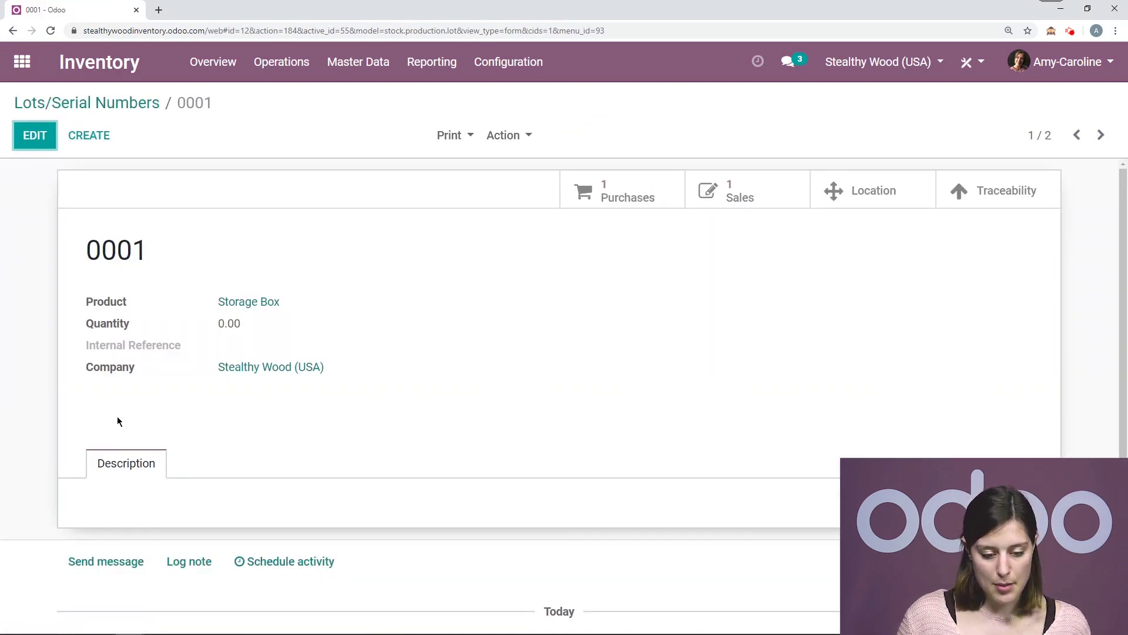
double_click(228, 323)
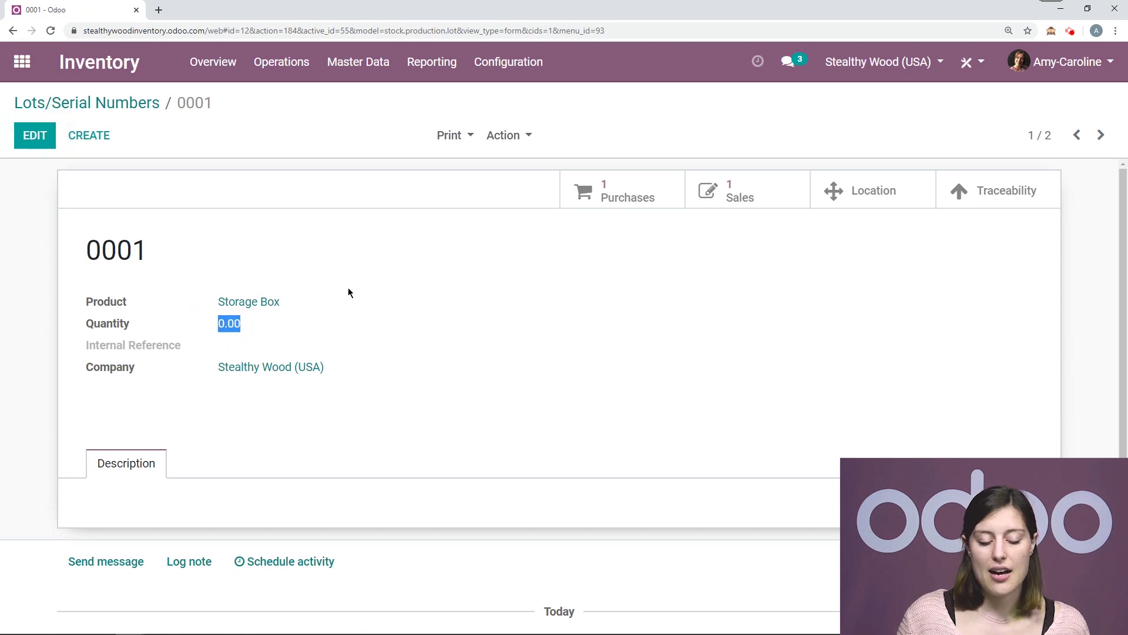
click(337, 247)
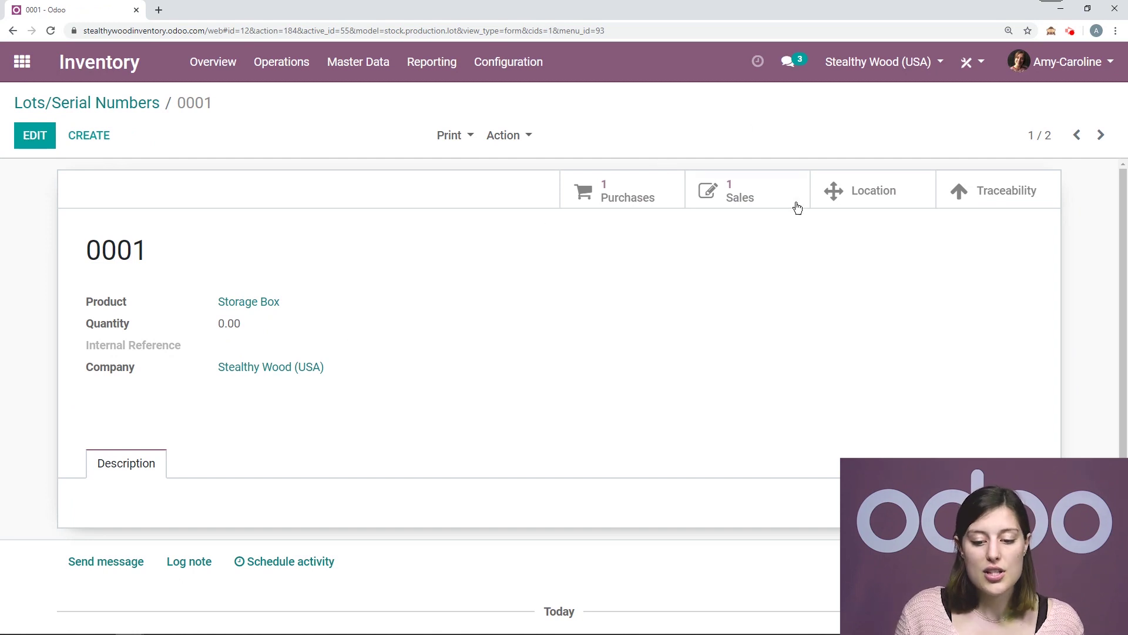
click(990, 196)
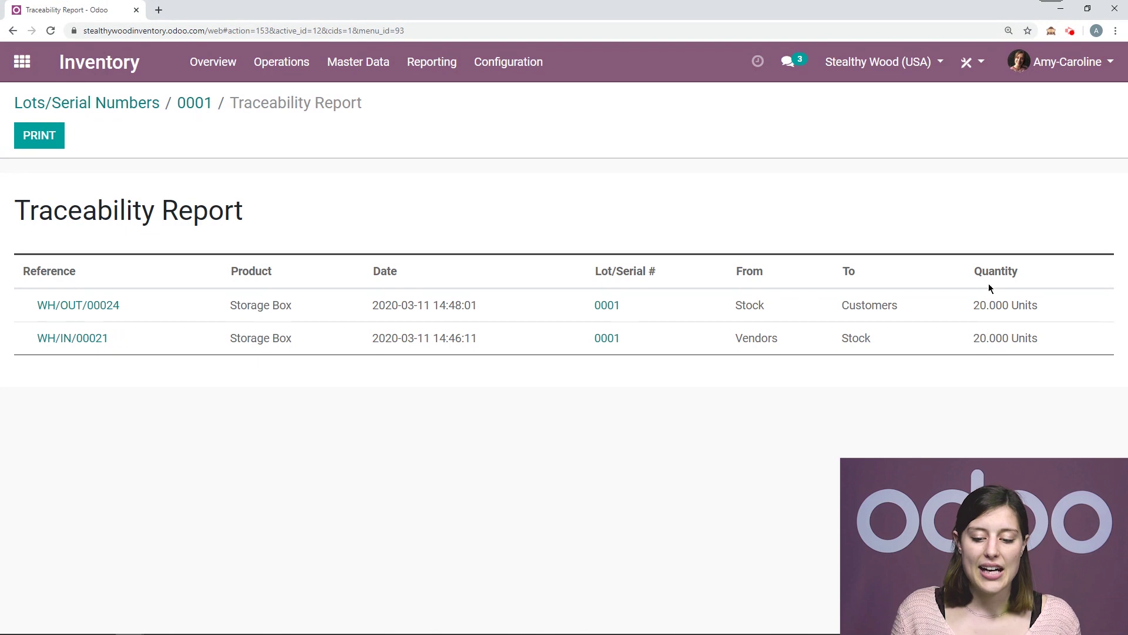
click(194, 103)
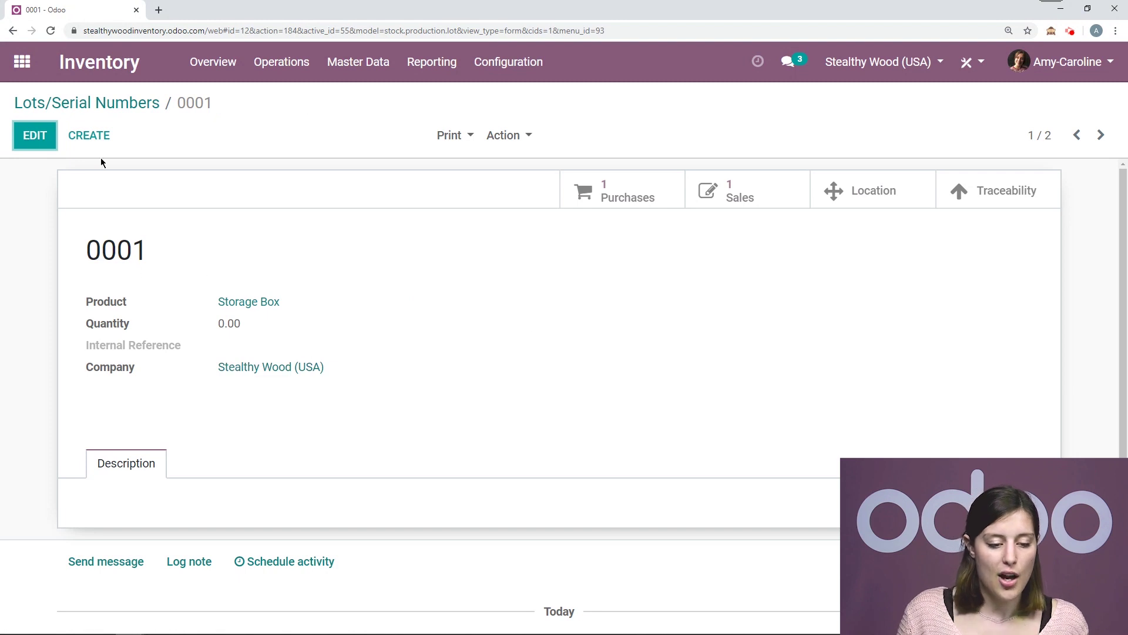
- Move to lot 0002, check its 10.00 remaining and traceability, then view its quantities by location
click(1101, 136)
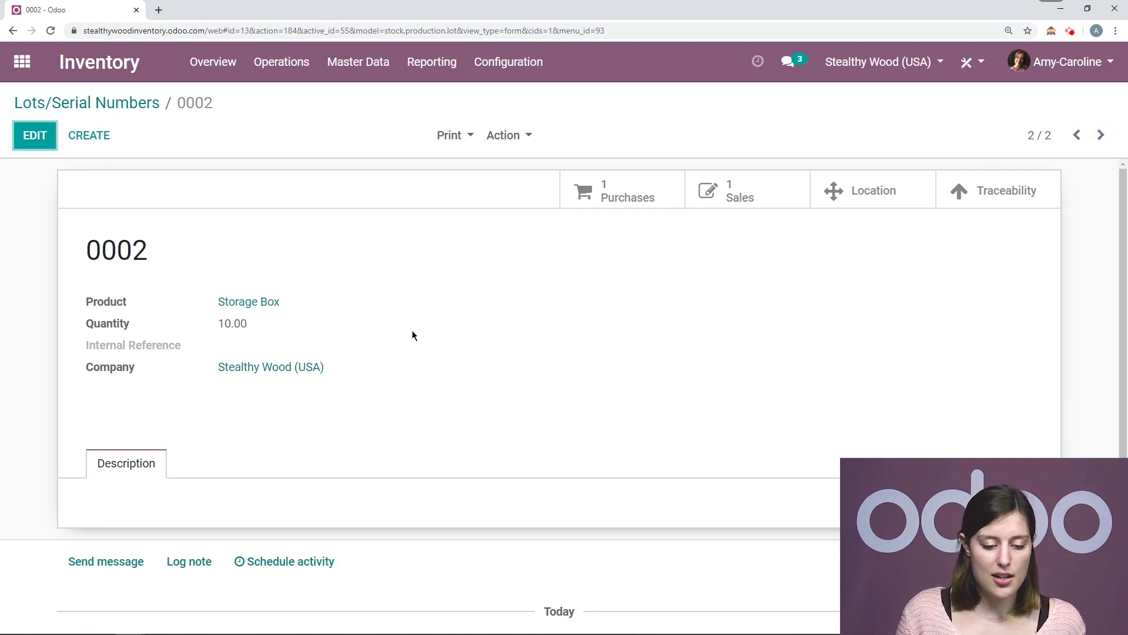
double_click(229, 323)
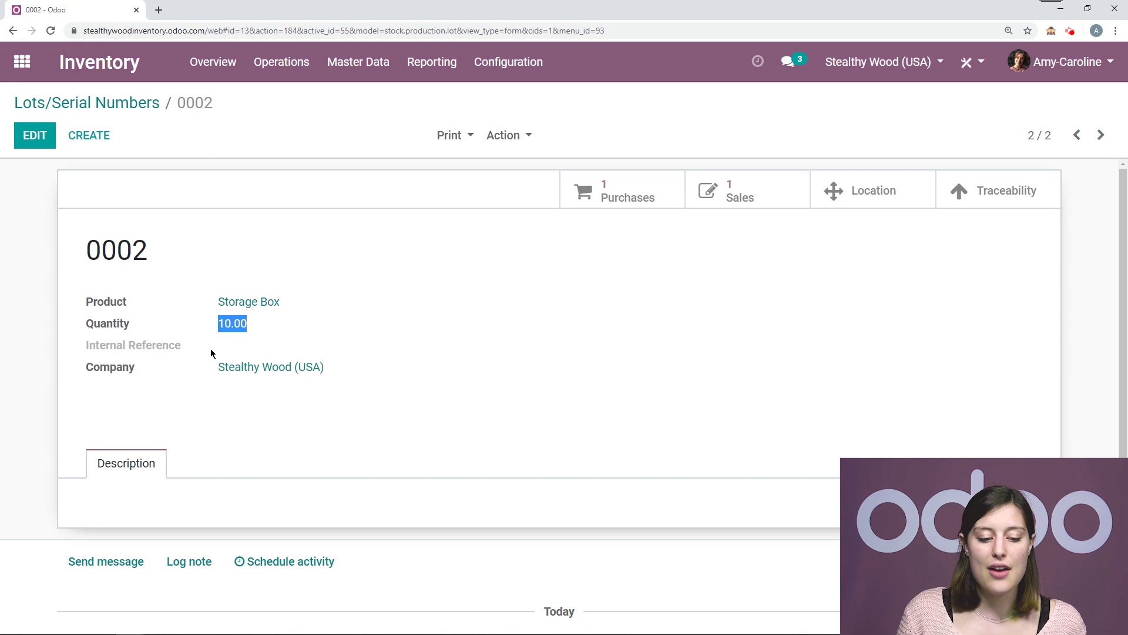
click(443, 235)
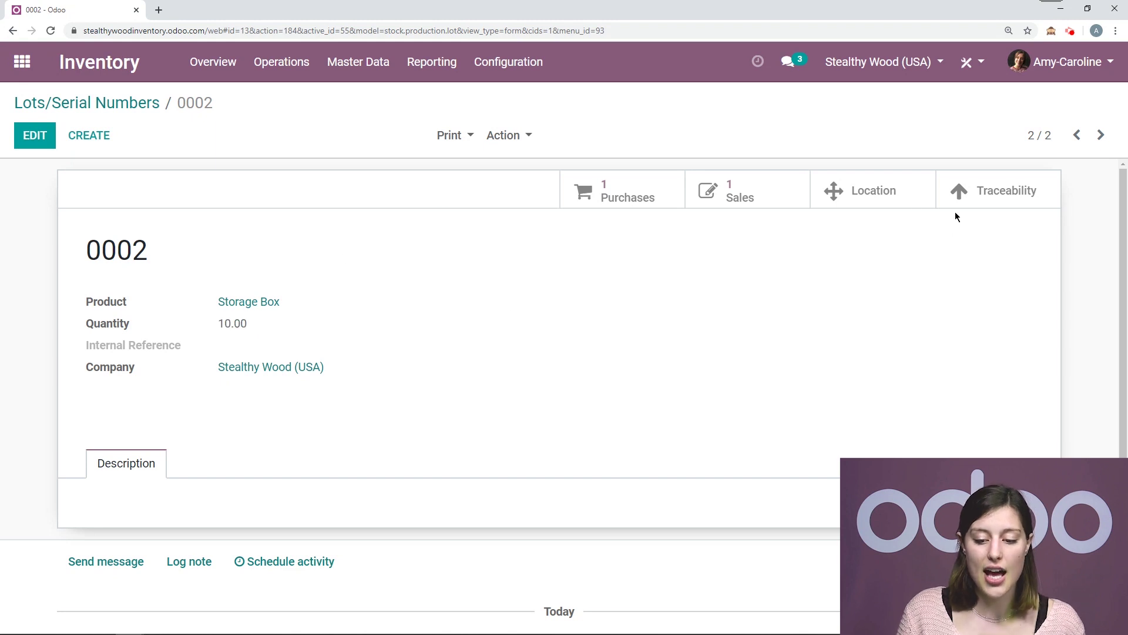
click(965, 195)
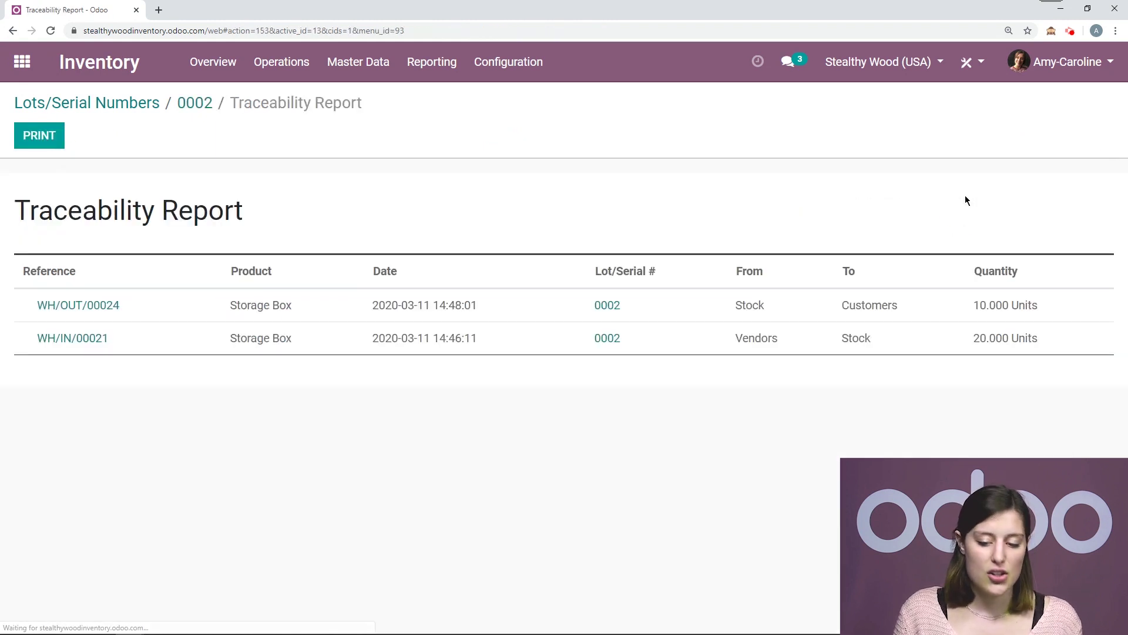
click(197, 103)
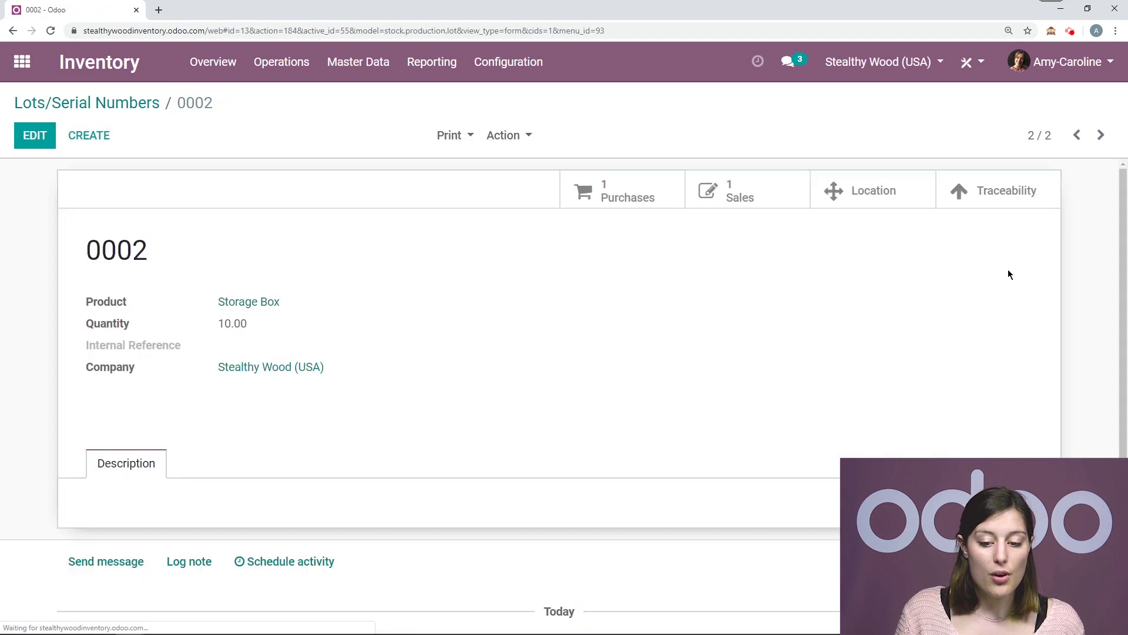
click(910, 204)
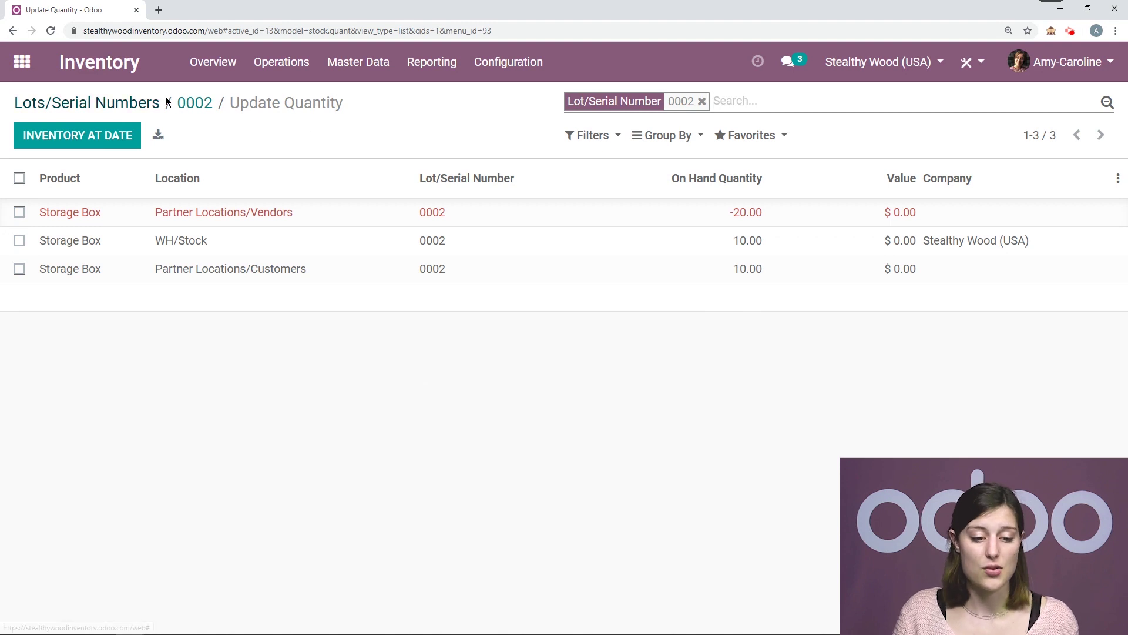
- Go back to lot 0002's form showing 10.00 Storage Boxes remaining
click(194, 104)
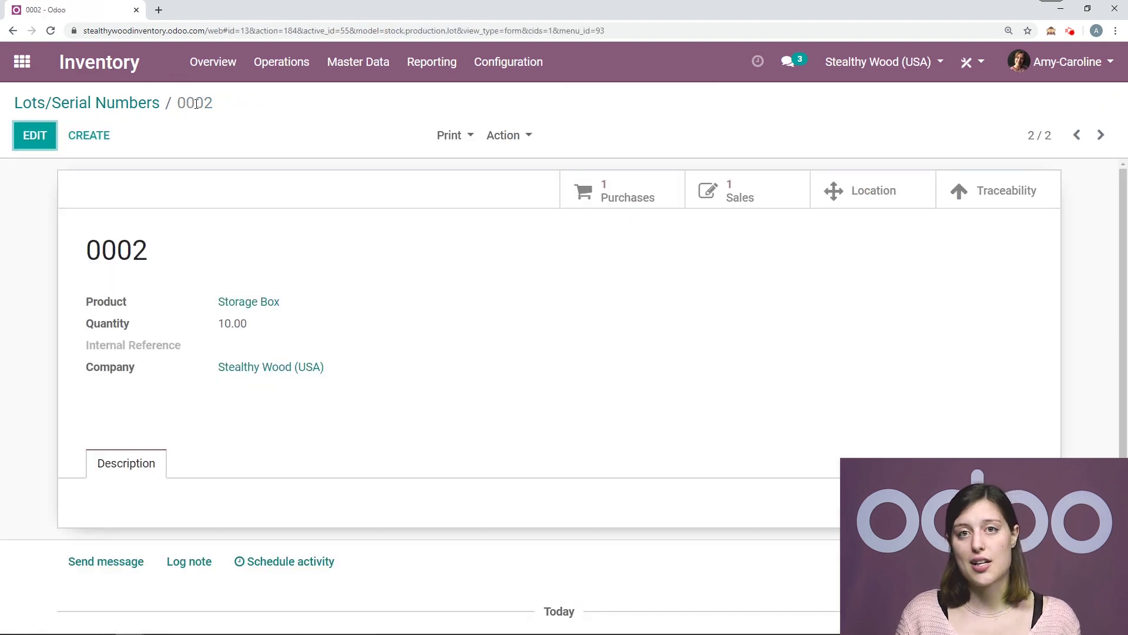